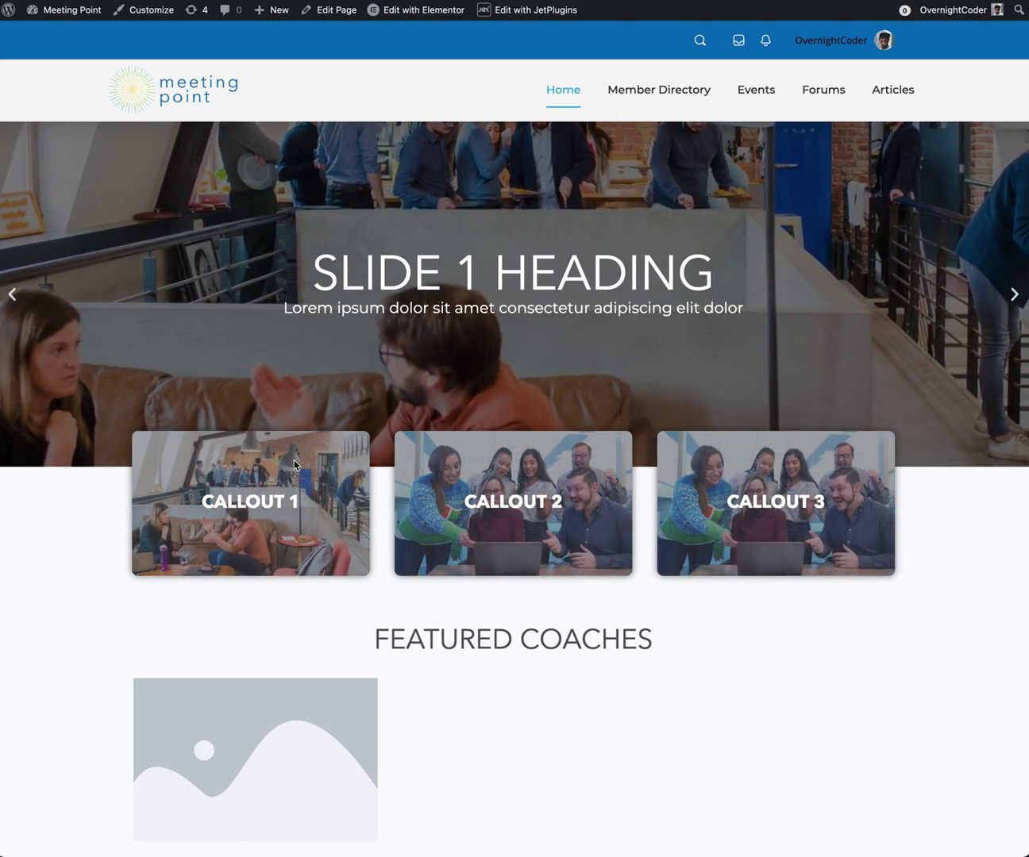
Launch Elementor on the Meeting Point home page using Edit with Elementor in the admin bar.
scroll(387, 376, "up", 1)
mouse_move(419, 17)
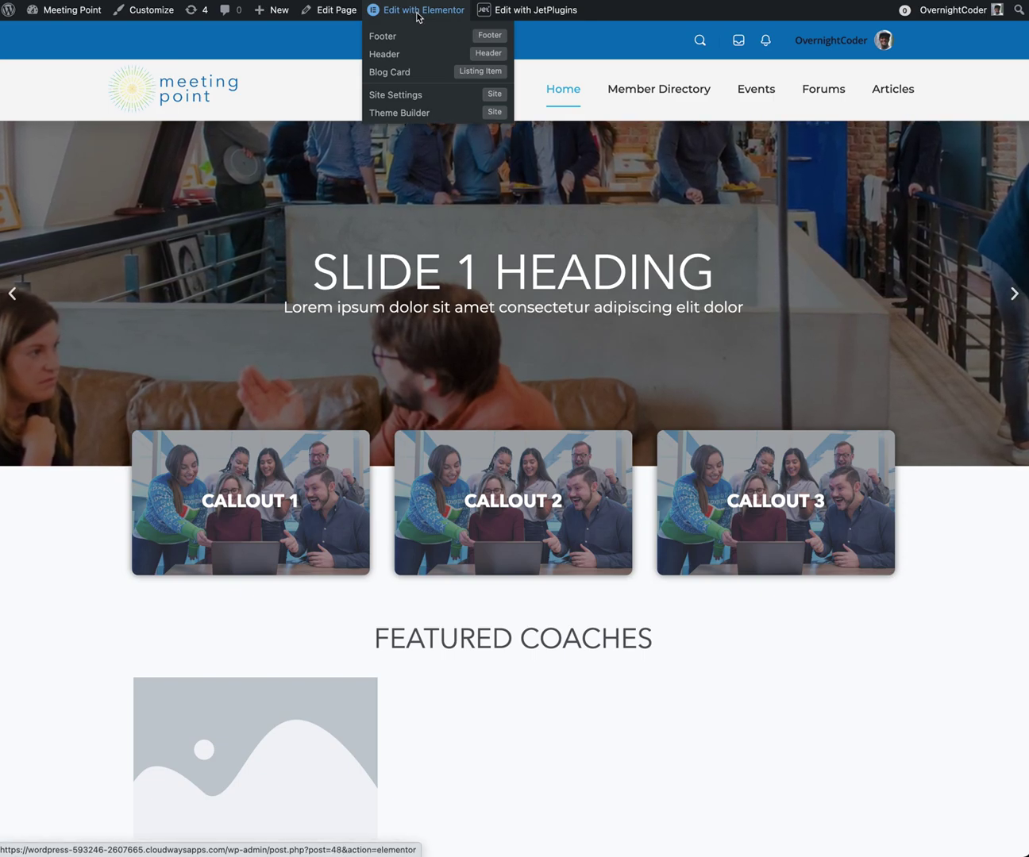
left_click(417, 15)
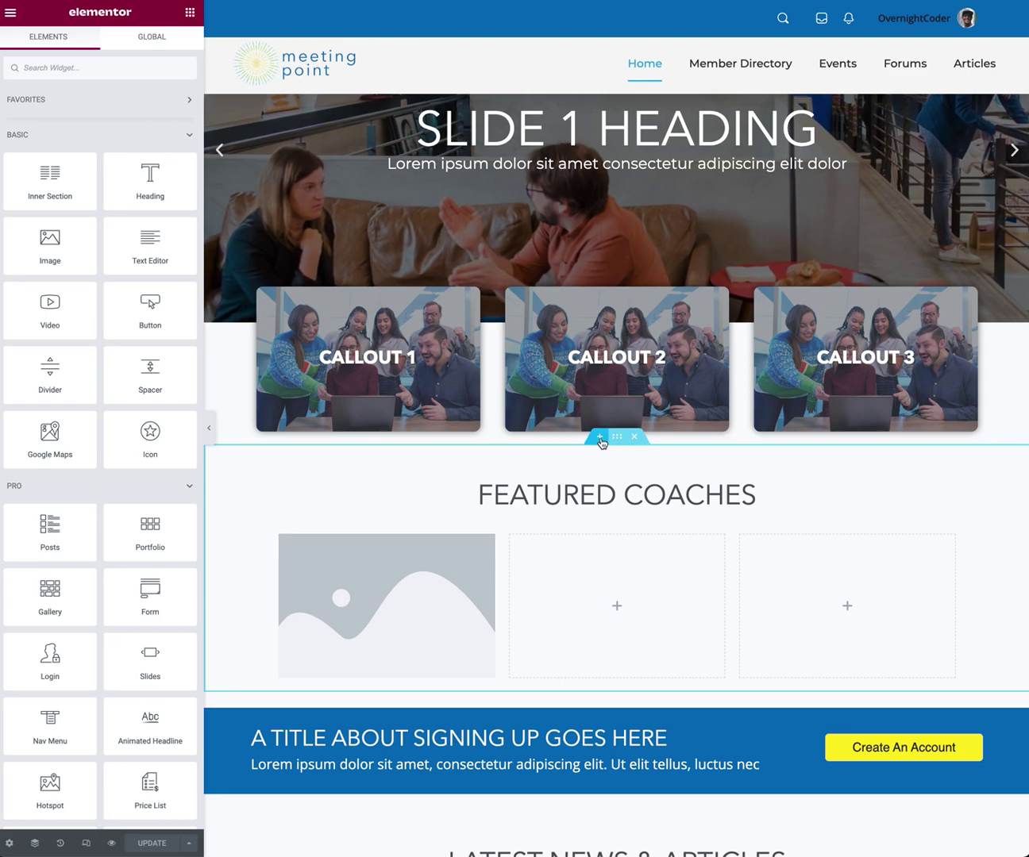
Add a new single-column section above Featured Coaches.
scroll(570, 411, "down", 1)
left_click(600, 366)
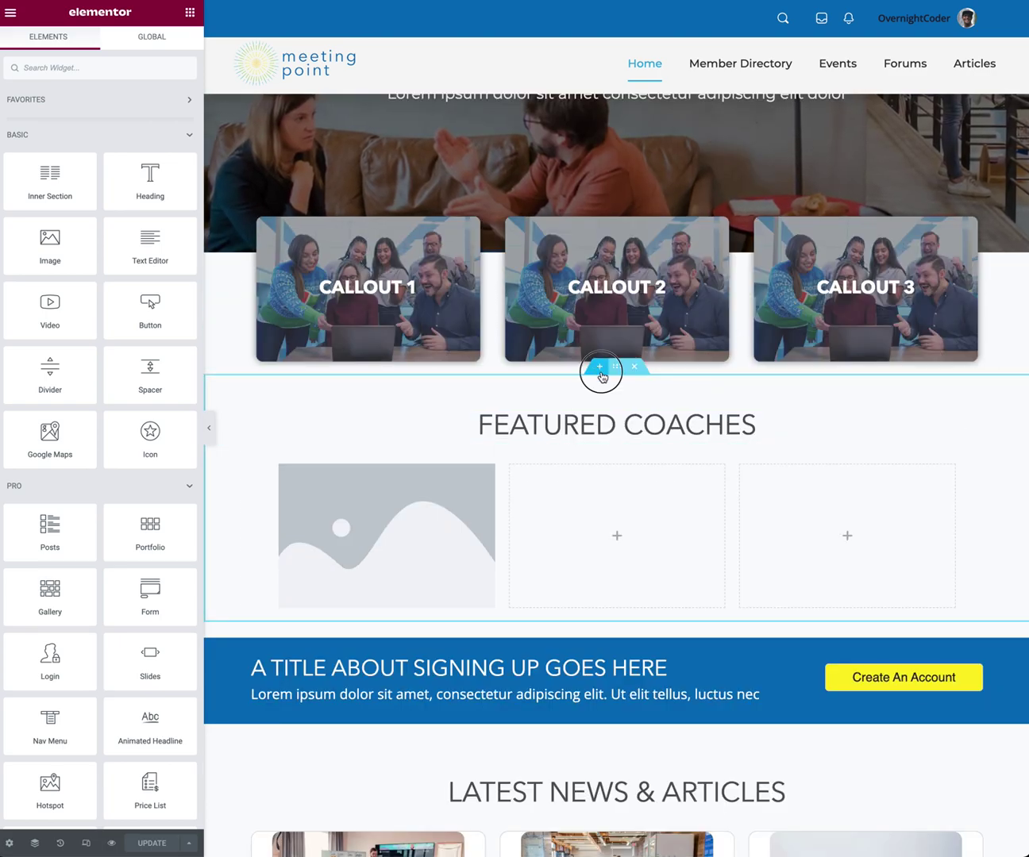
left_click(609, 434)
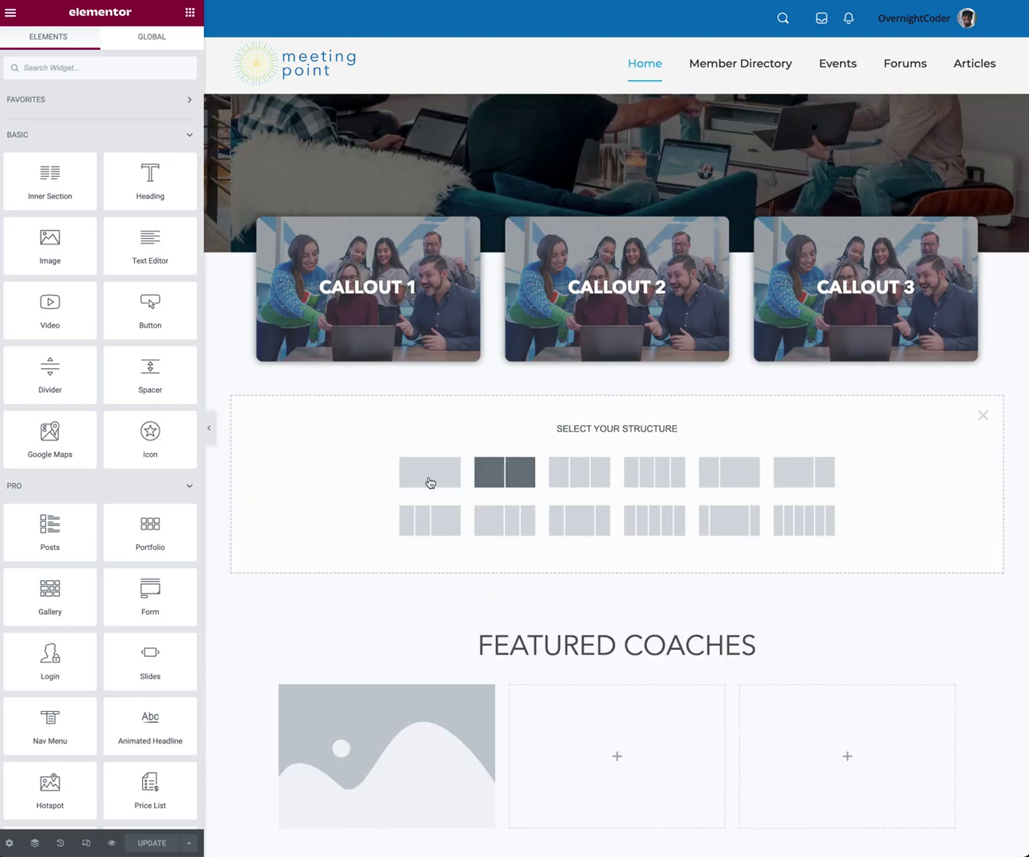
left_click(409, 476)
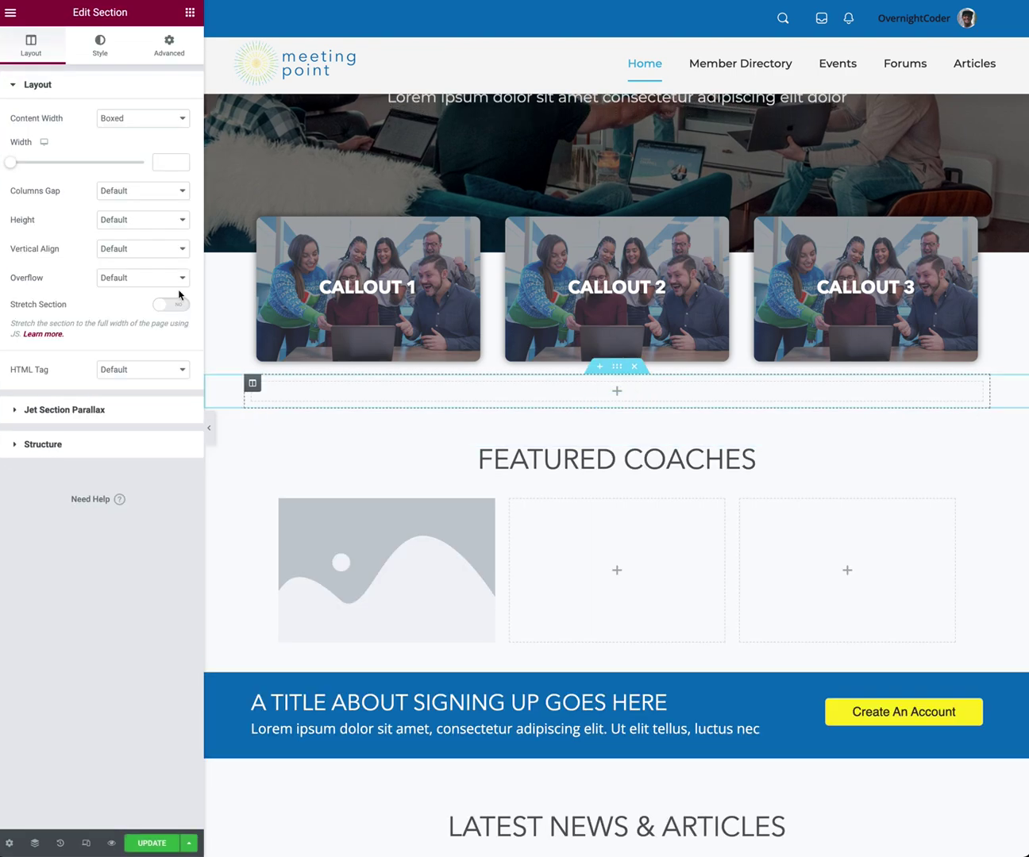
Drop a Spacer widget into the new section and set its height to 400 px.
left_click(190, 12)
left_click_drag(139, 368, 396, 383)
left_click_drag(185, 384, 374, 395)
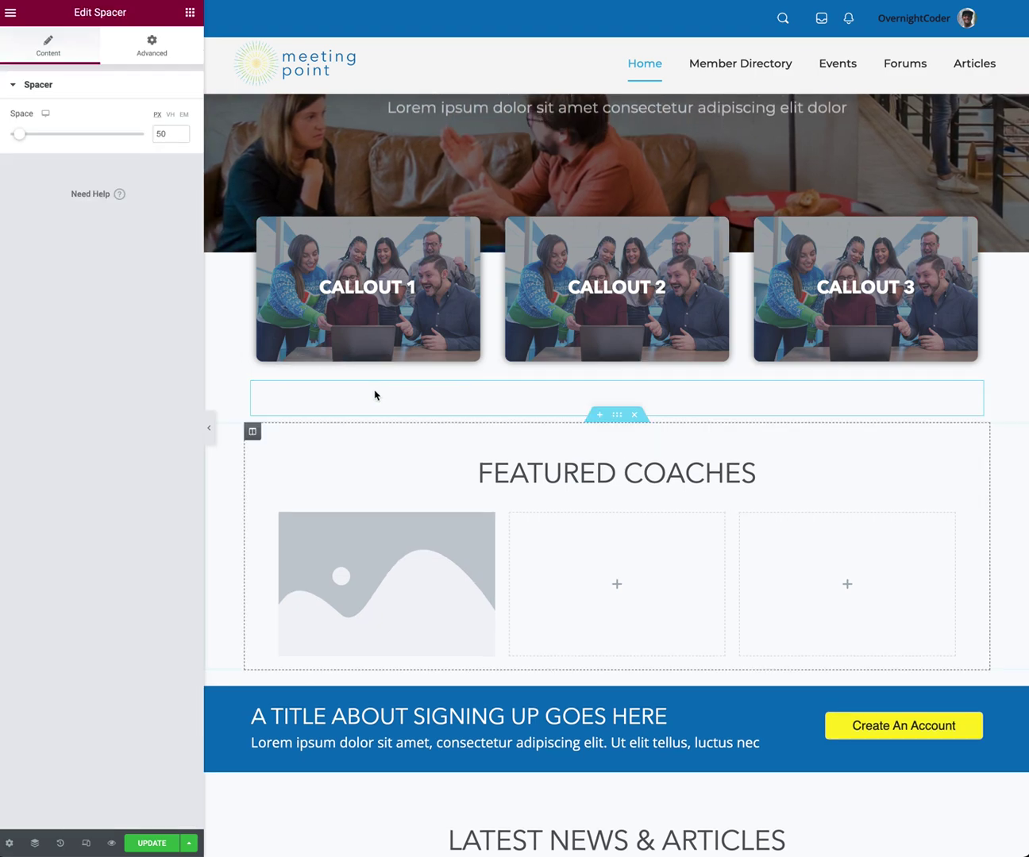
double_click(168, 134)
type("100")
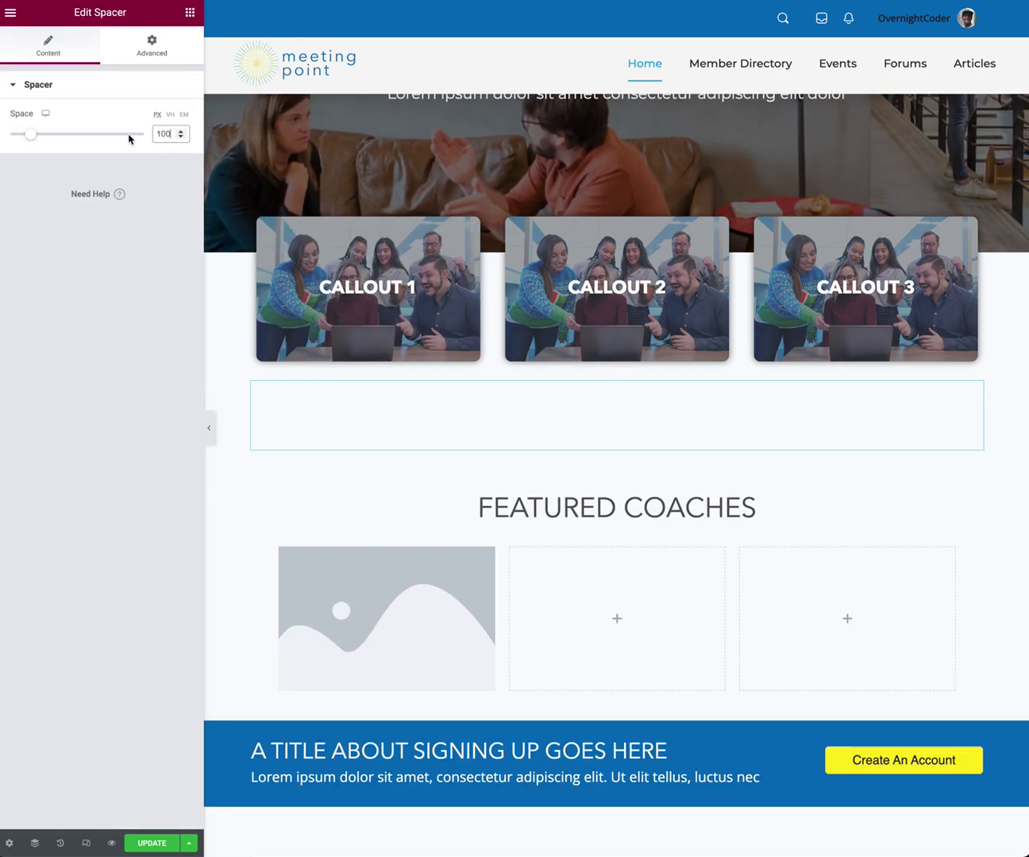
key("BackSpace")
key("BackSpace")
key("BackSpace")
type("400")
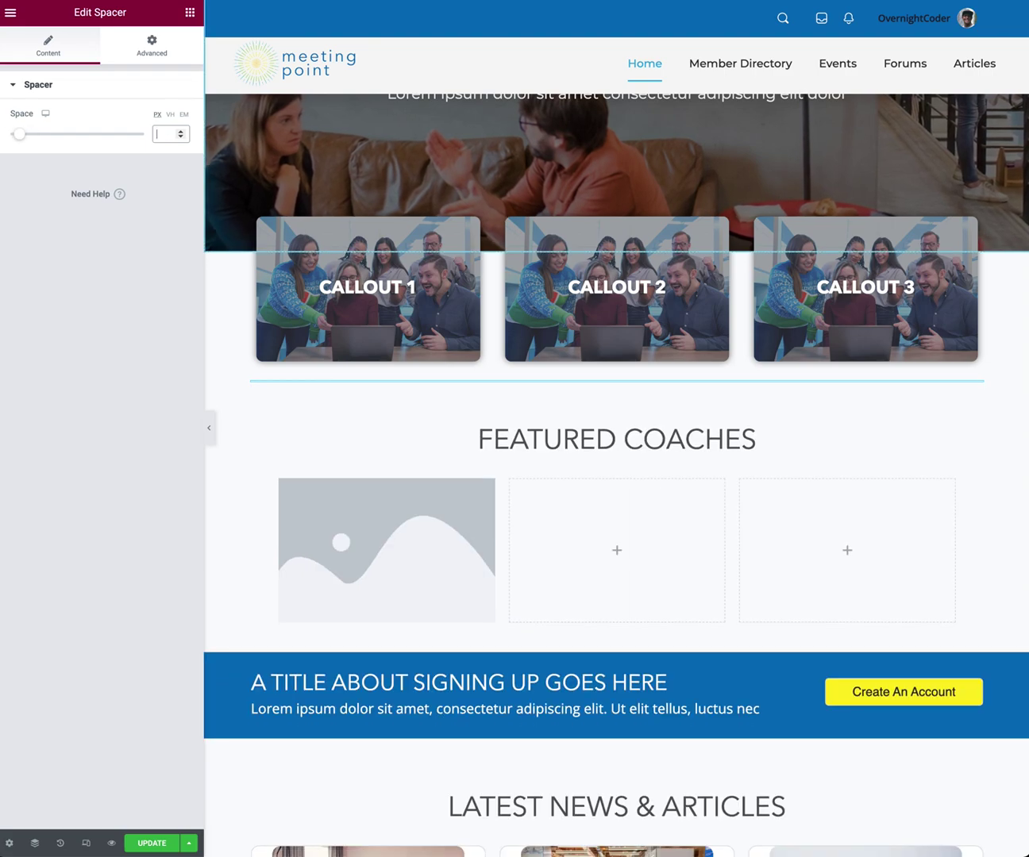
scroll(677, 482, "down", 3)
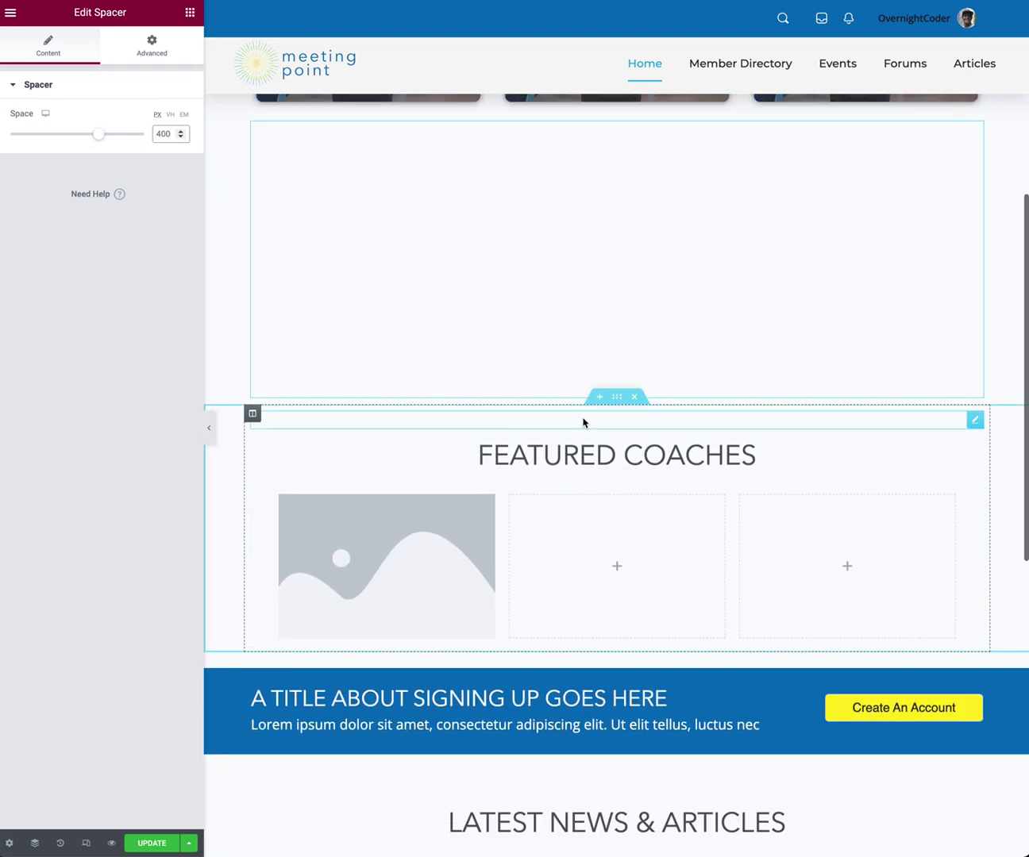
right_click(617, 109)
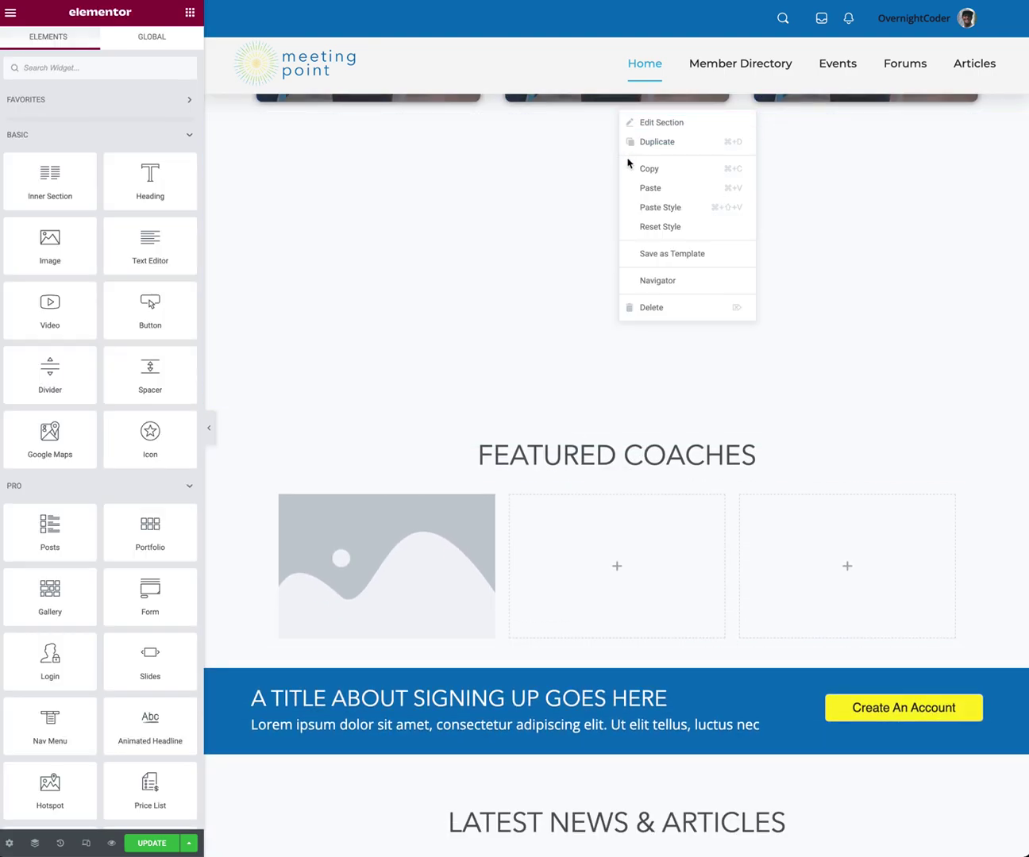
Duplicate the 400 px spacer section and insert an empty three-column section between the two spacers.
left_click(646, 143)
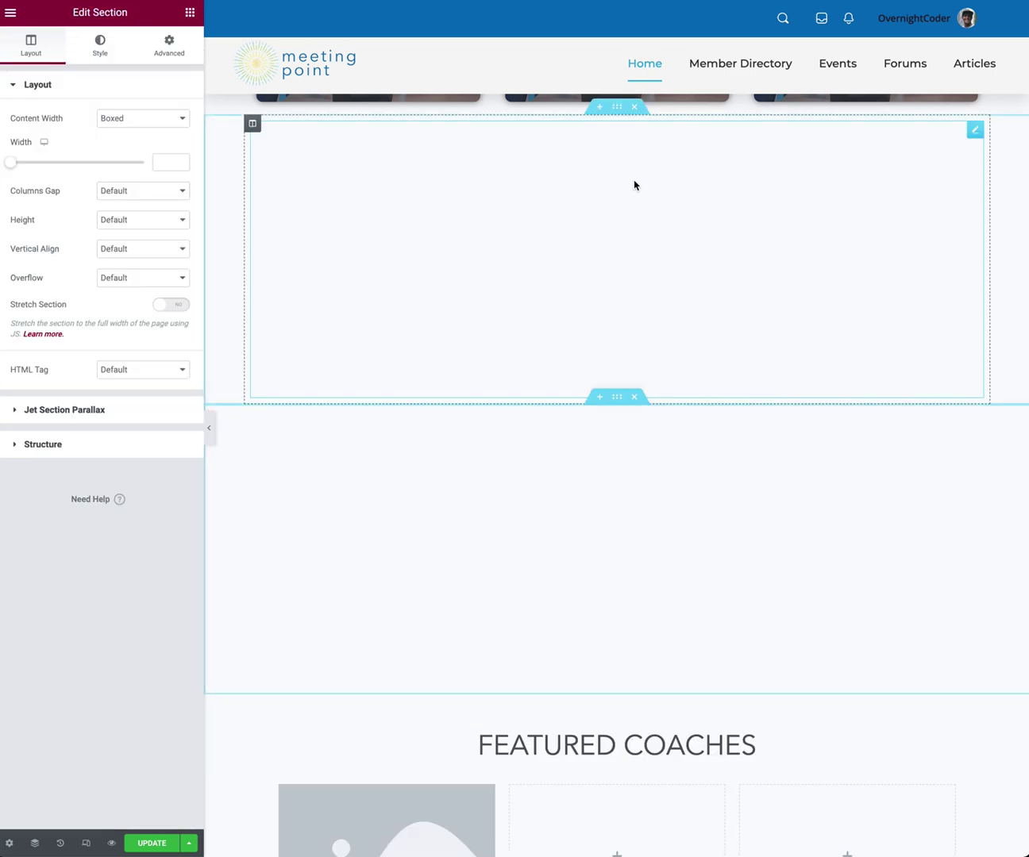
left_click(600, 399)
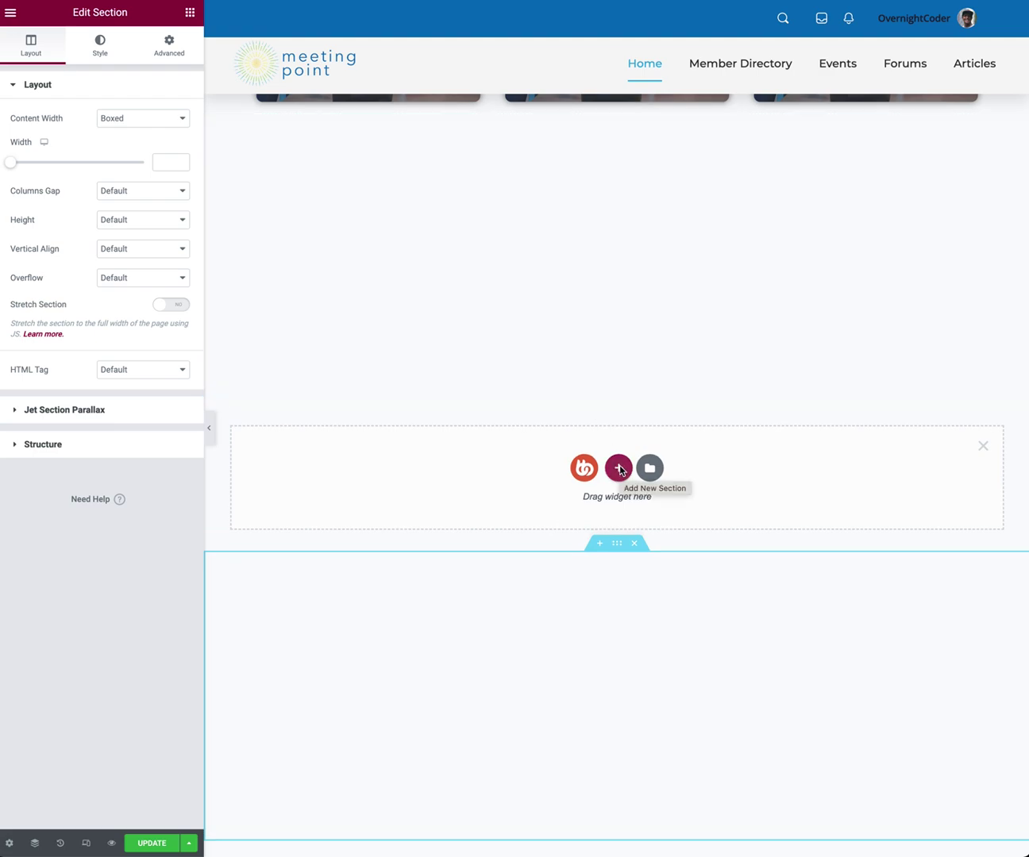
scroll(622, 412, "up", 2)
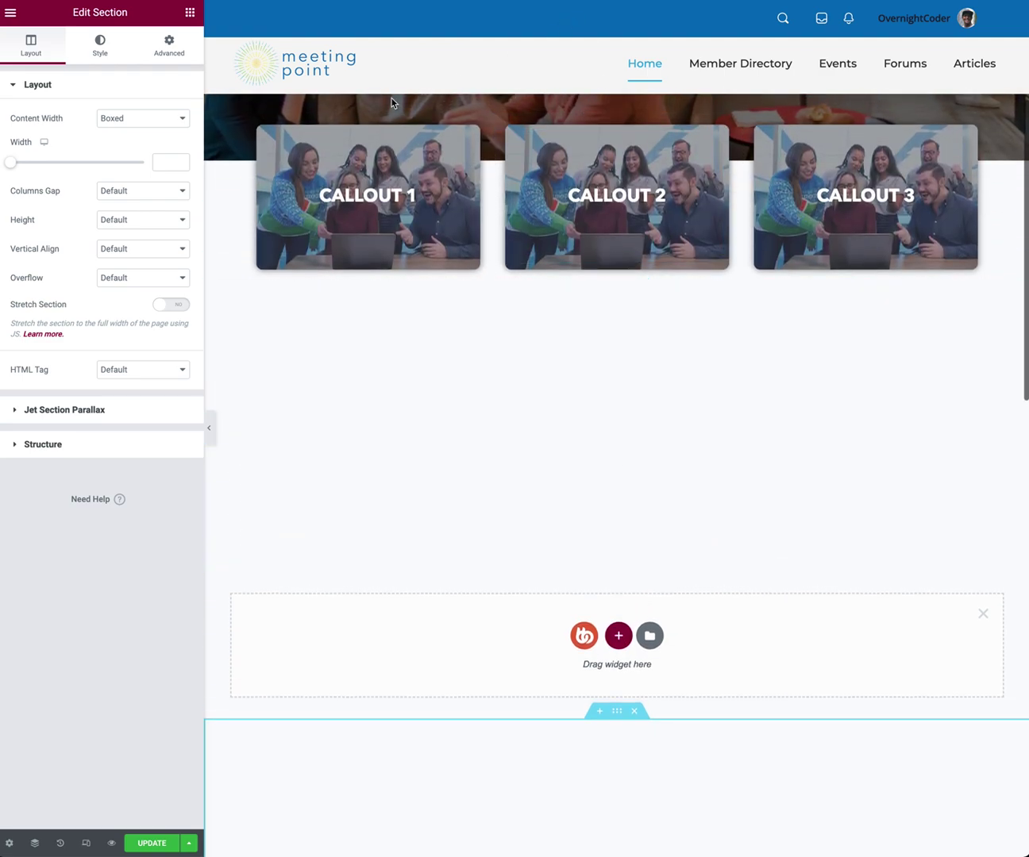
scroll(607, 476, "down", 1)
scroll(602, 545, "down", 2)
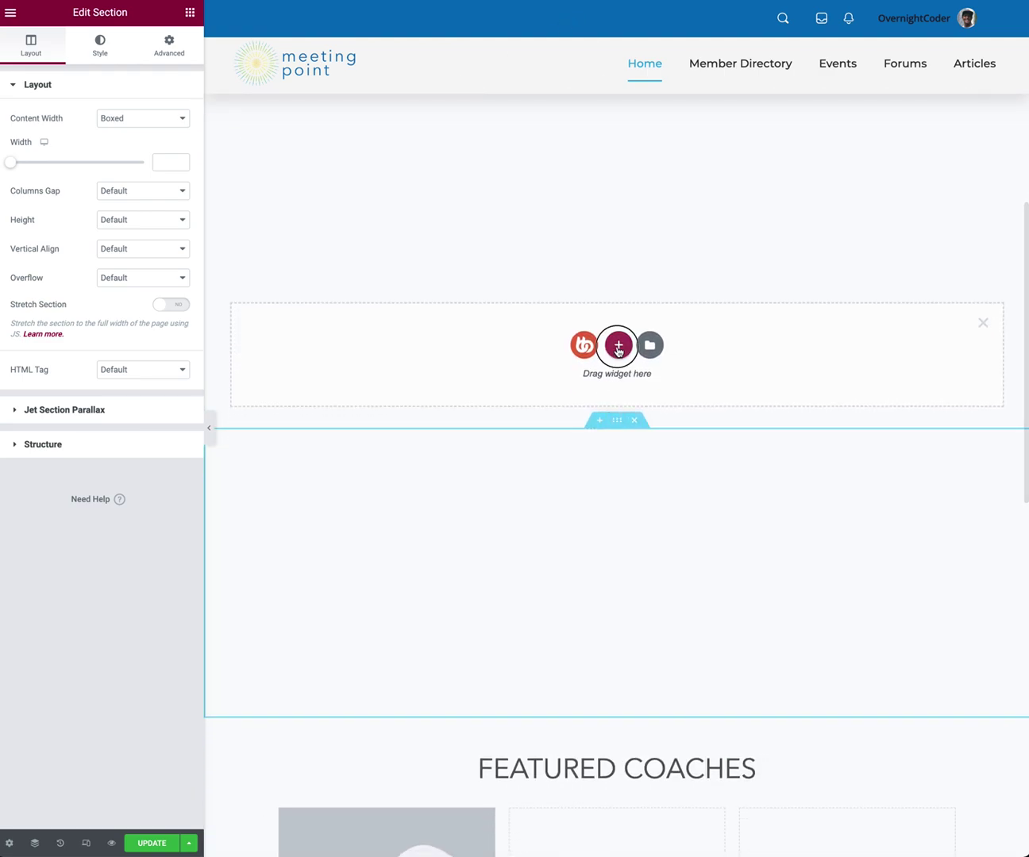
left_click(617, 340)
left_click(592, 377)
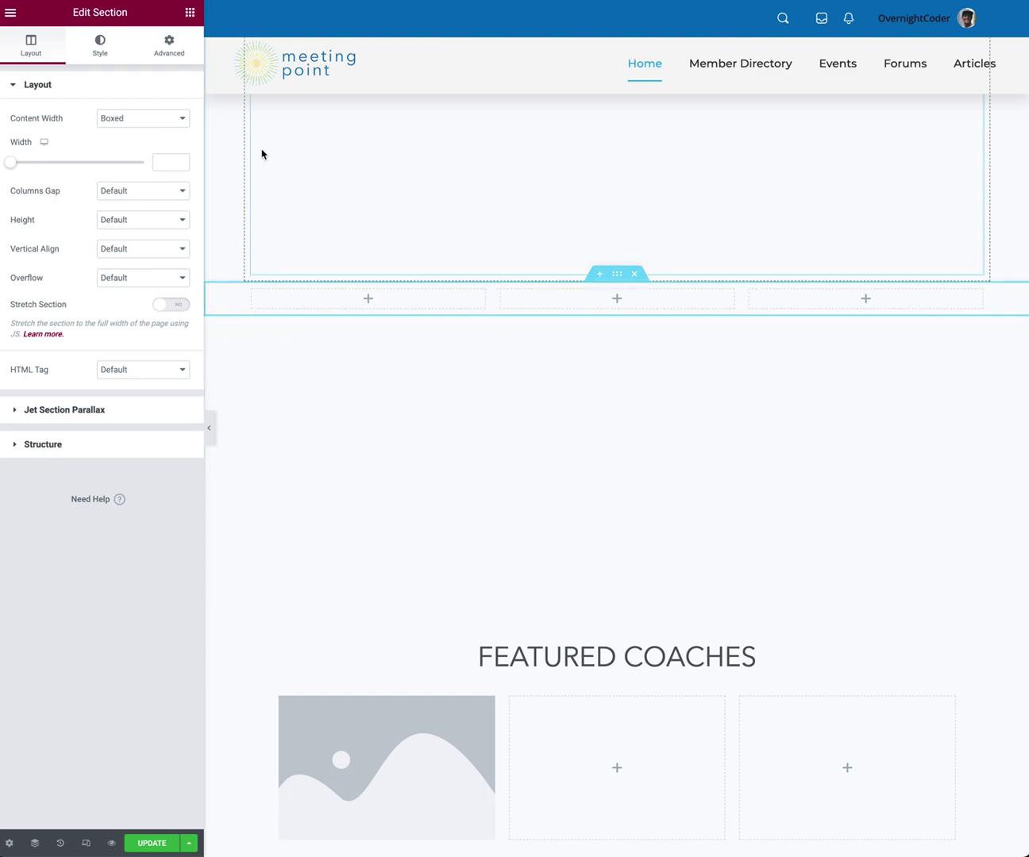
left_click(191, 14)
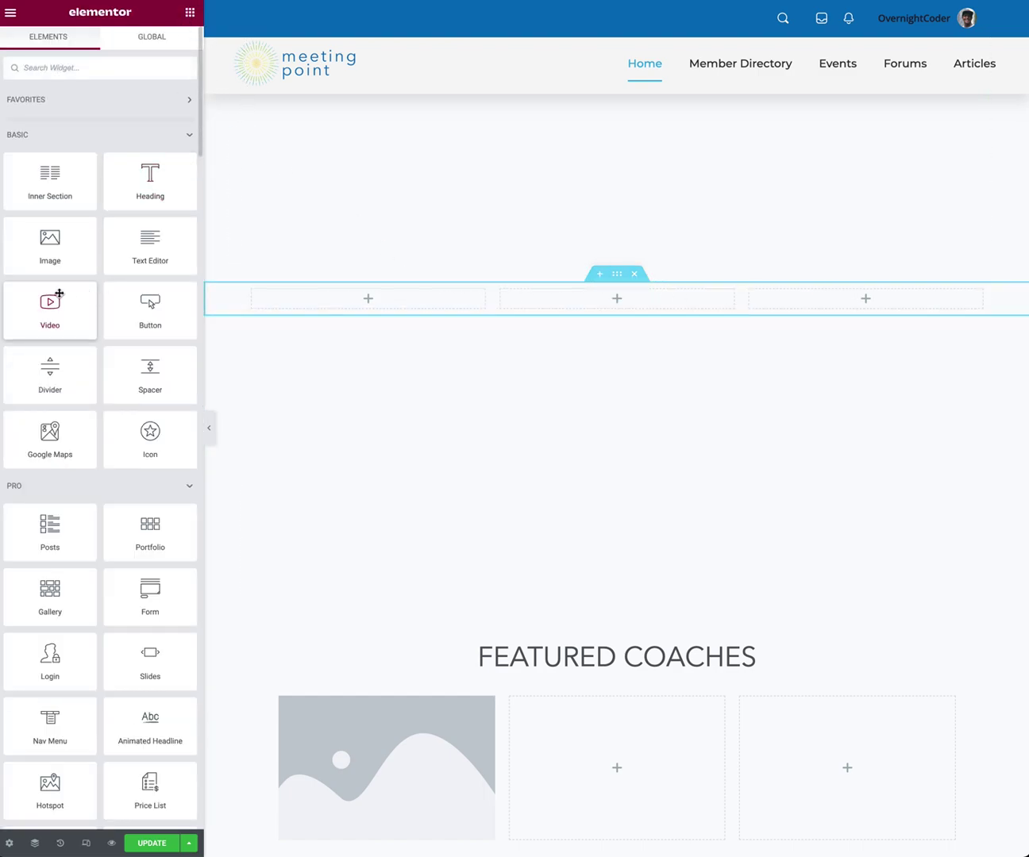
Place a Button widget in the first column and make its background fully transparent.
left_click_drag(149, 311, 358, 293)
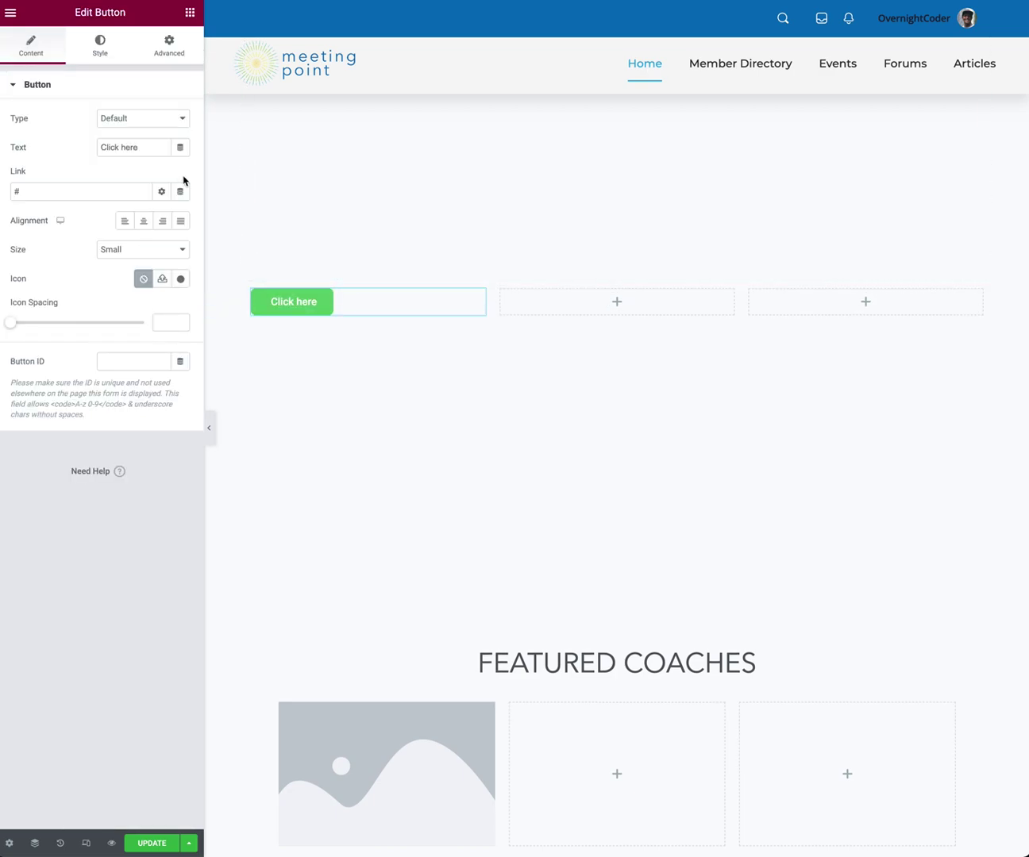
left_click(106, 48)
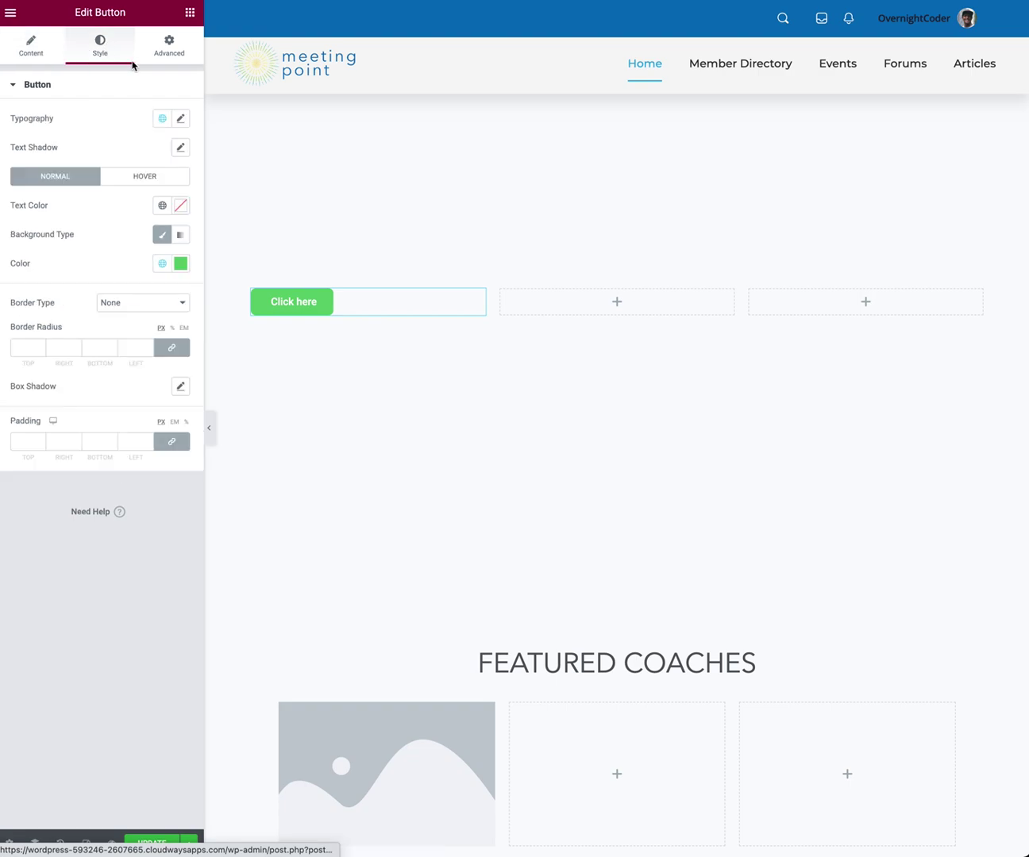
left_click(180, 263)
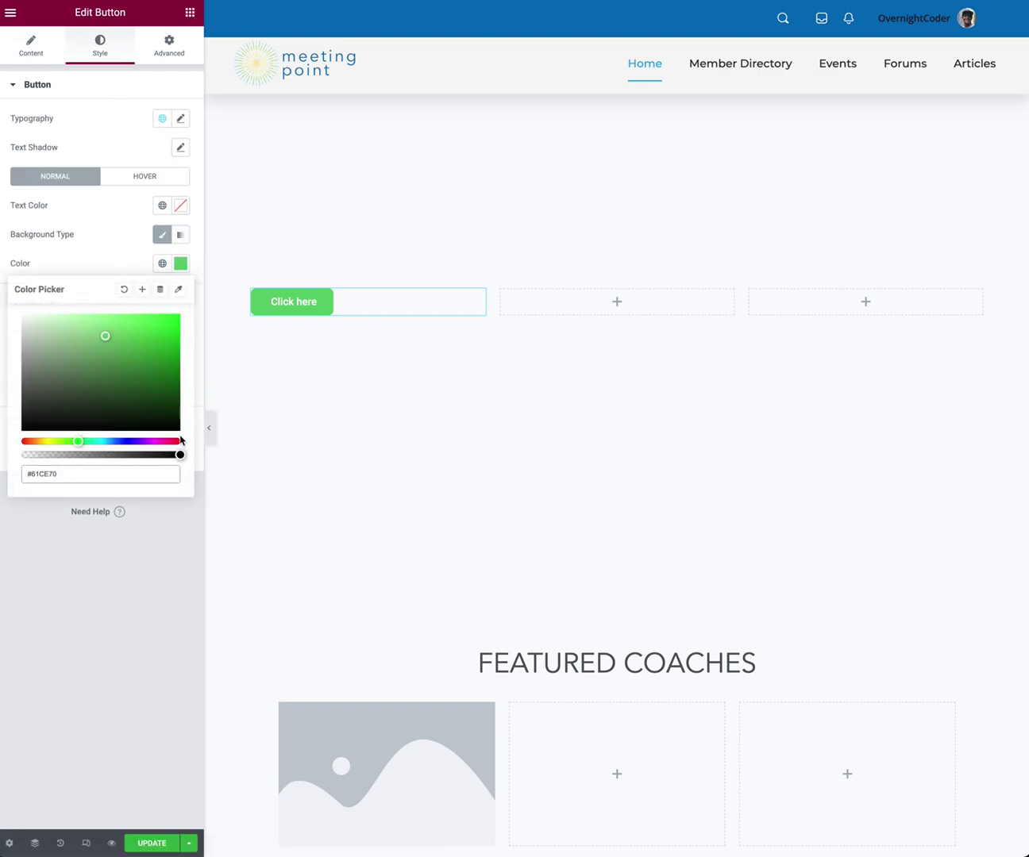
left_click_drag(179, 453, 21, 454)
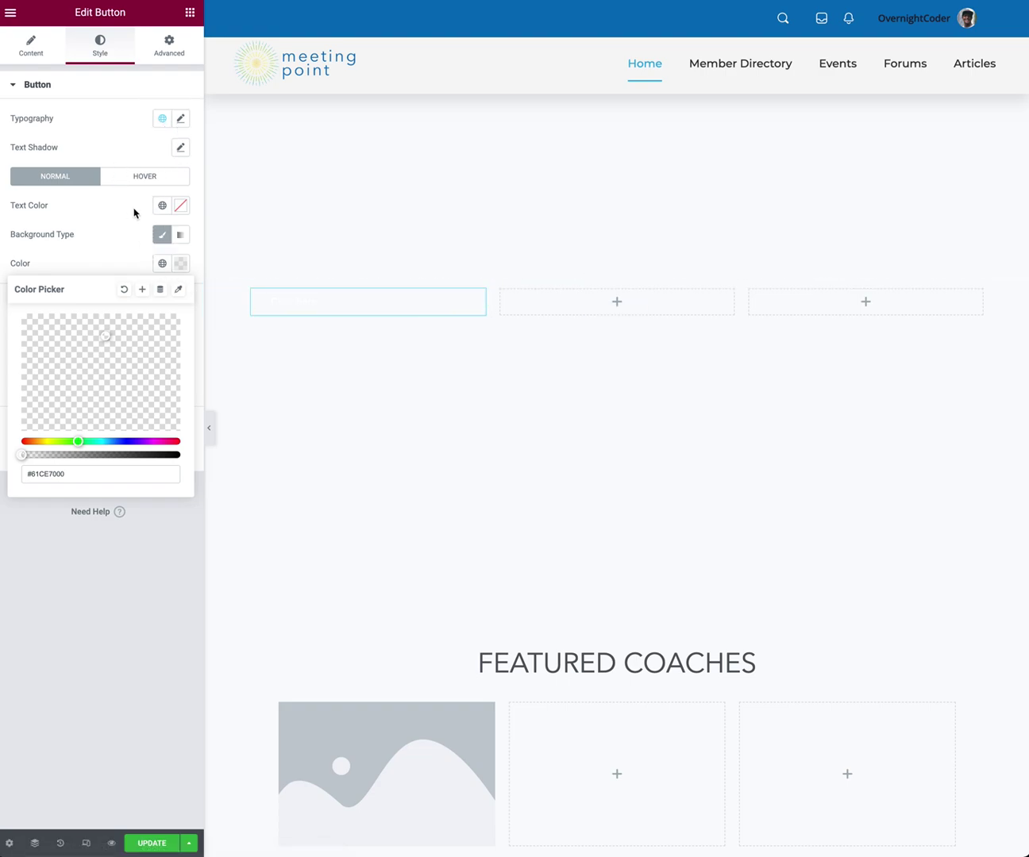
Set the button text colour to white #FFFFFF.
left_click(160, 205)
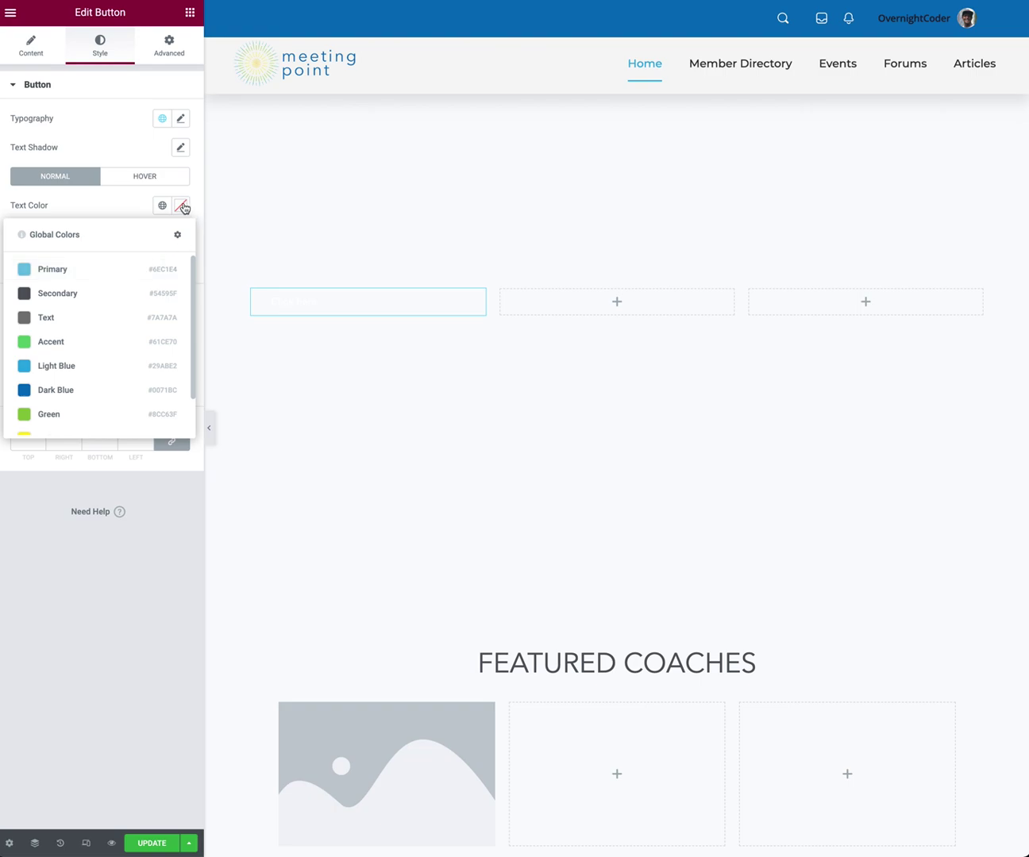
left_click(181, 206)
left_click(115, 289)
mouse_move(84, 305)
left_mouse_down()
mouse_move(12, 267)
mouse_move(11, 248)
left_mouse_up()
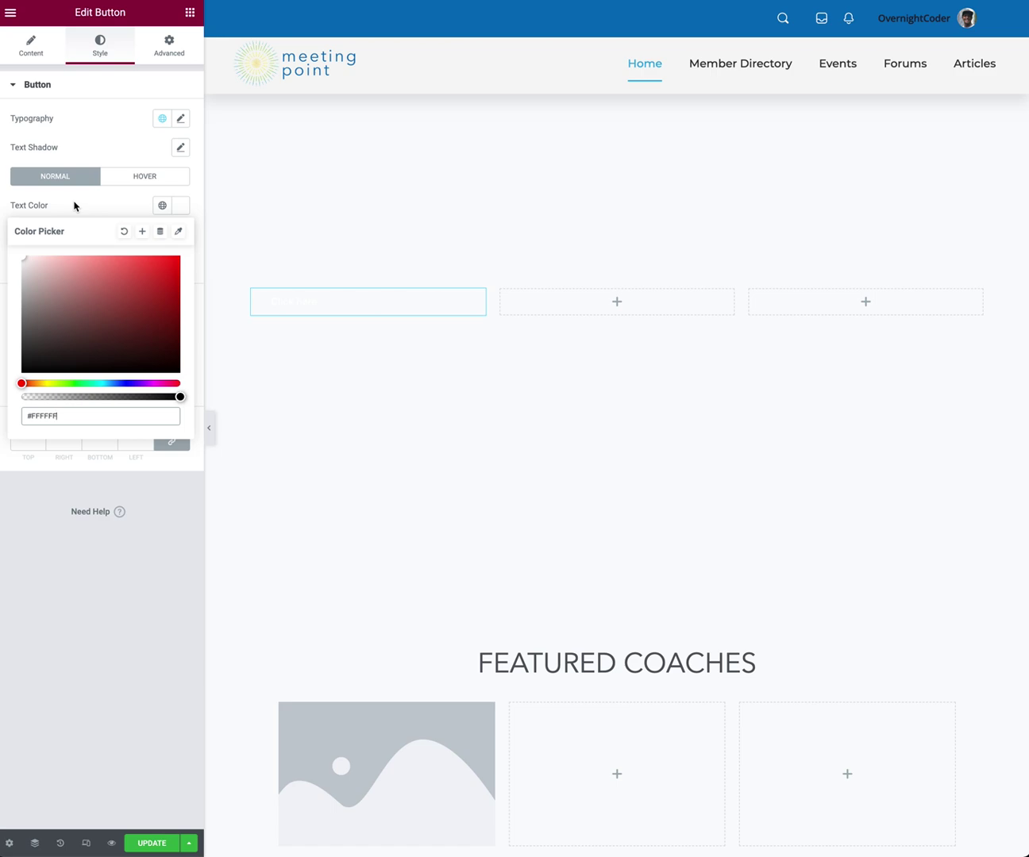
left_click(180, 117)
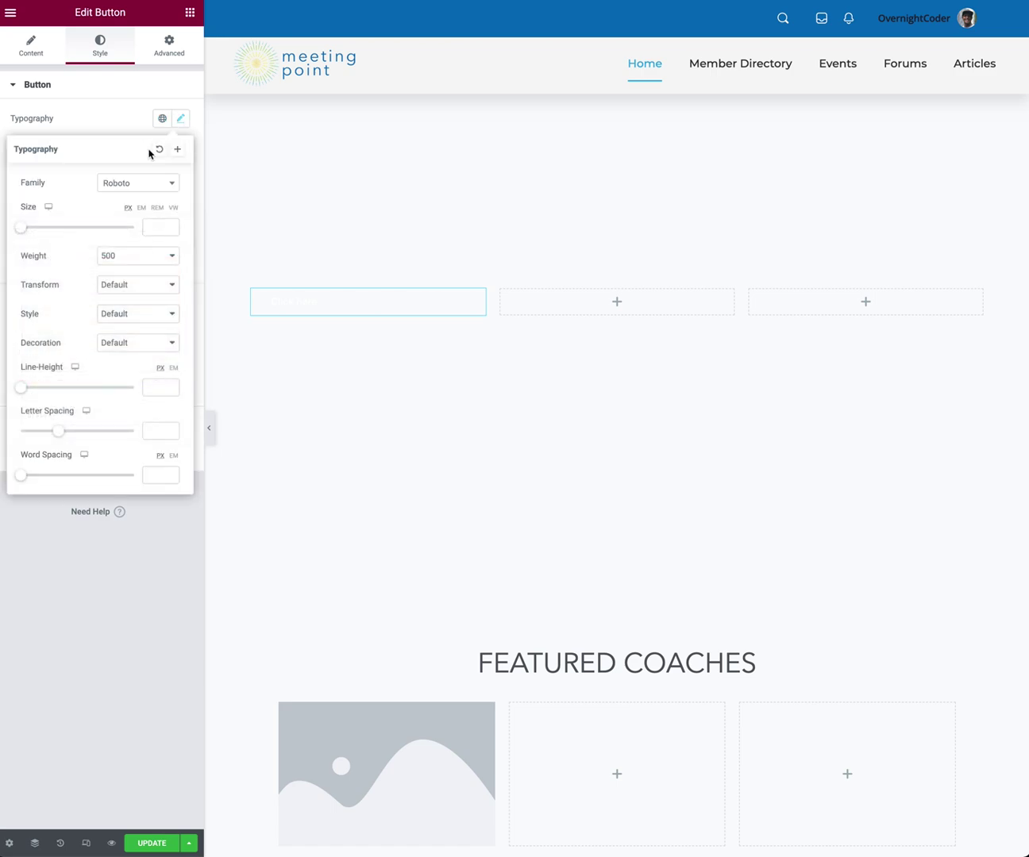
Set the button typography to Poppins, 25 px, weight 600.
left_click(136, 185)
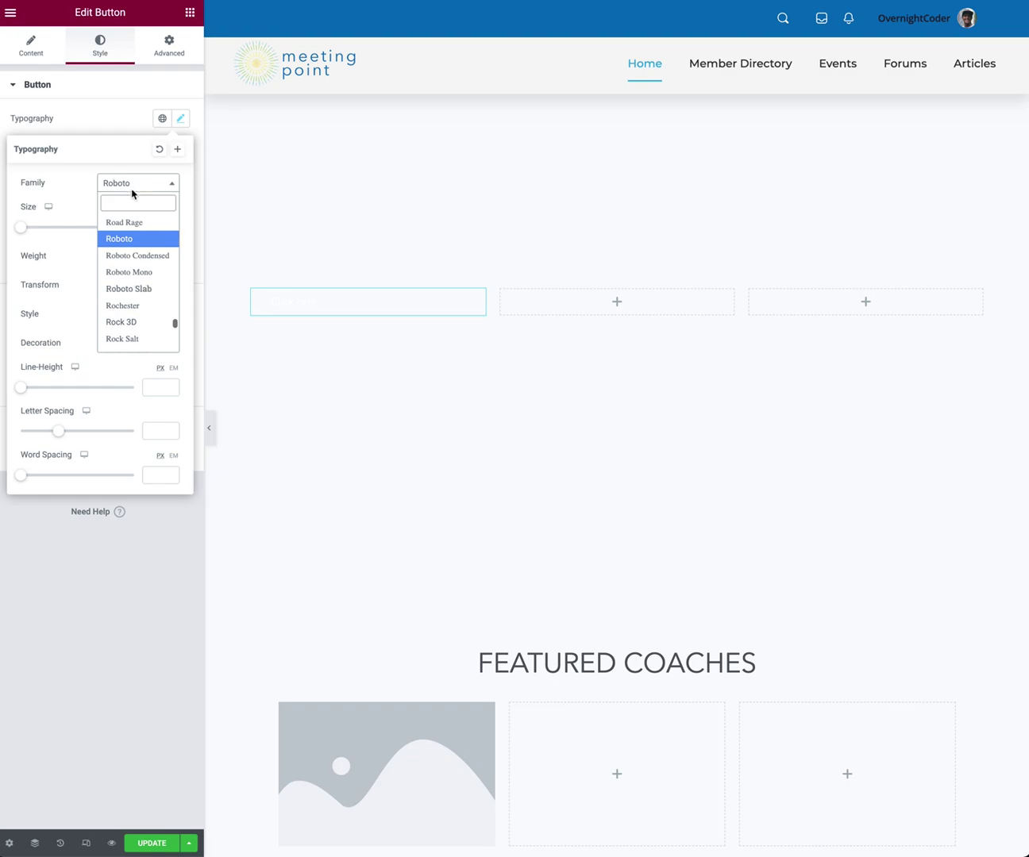
type("poppins")
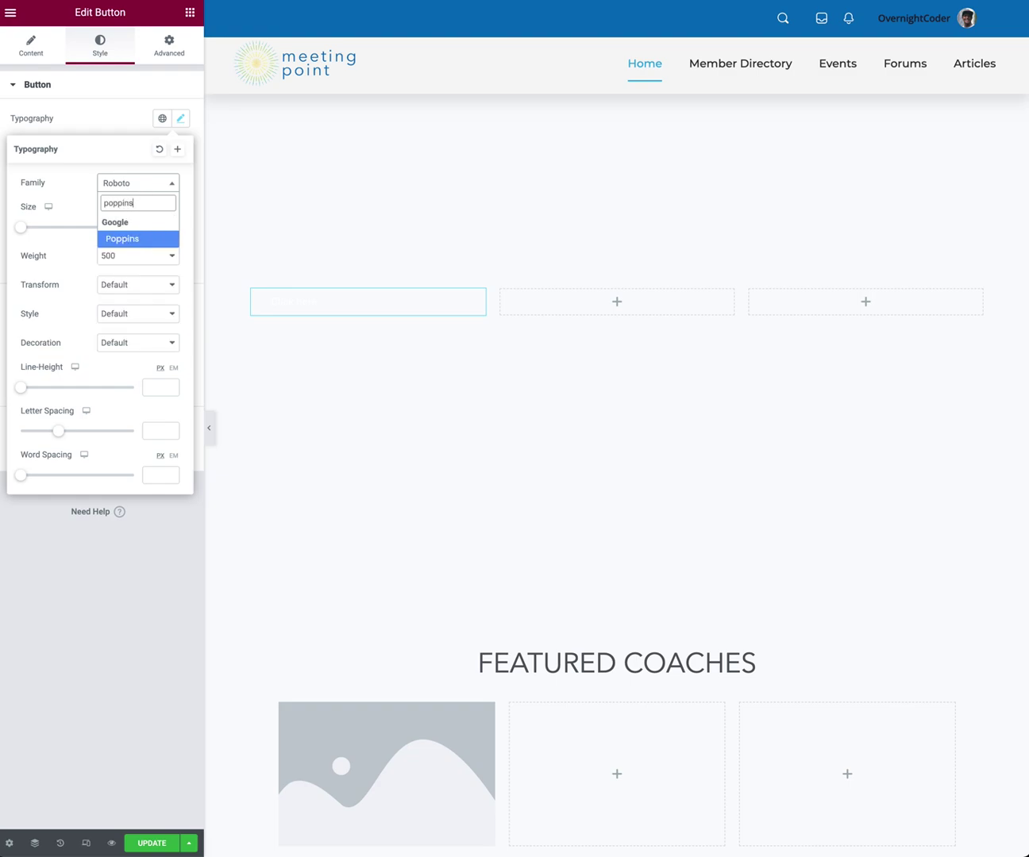
key("Return")
left_click(147, 227)
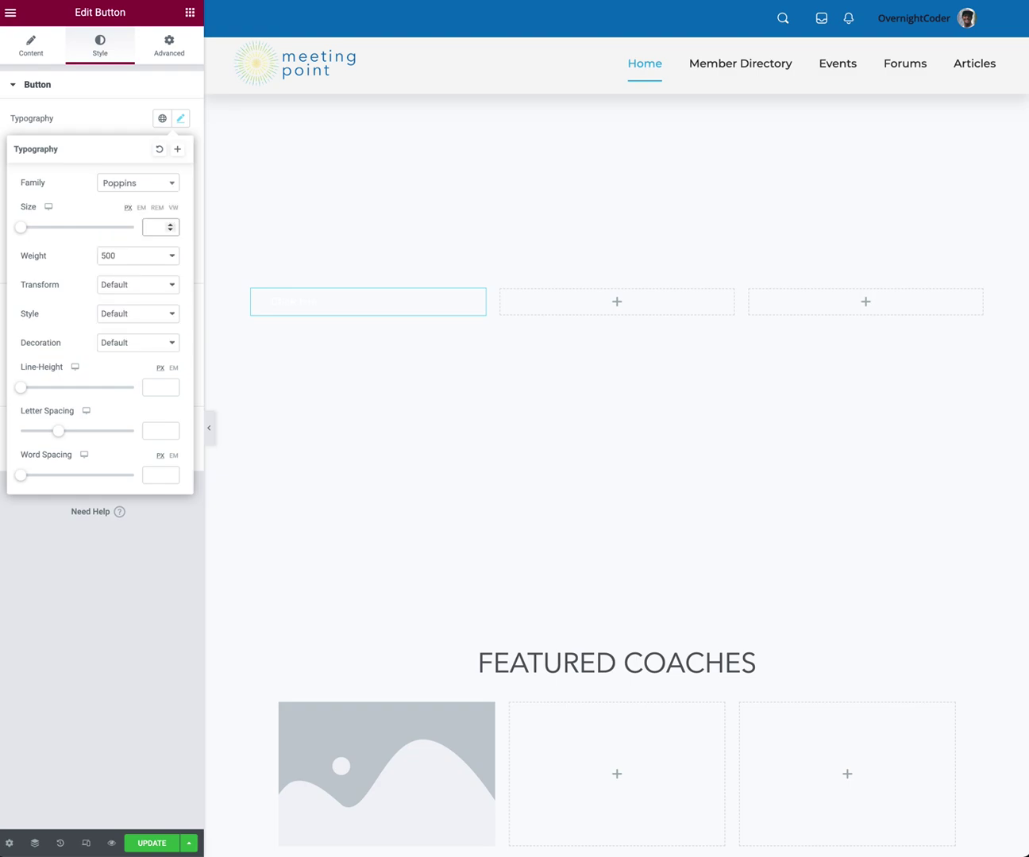
type("25")
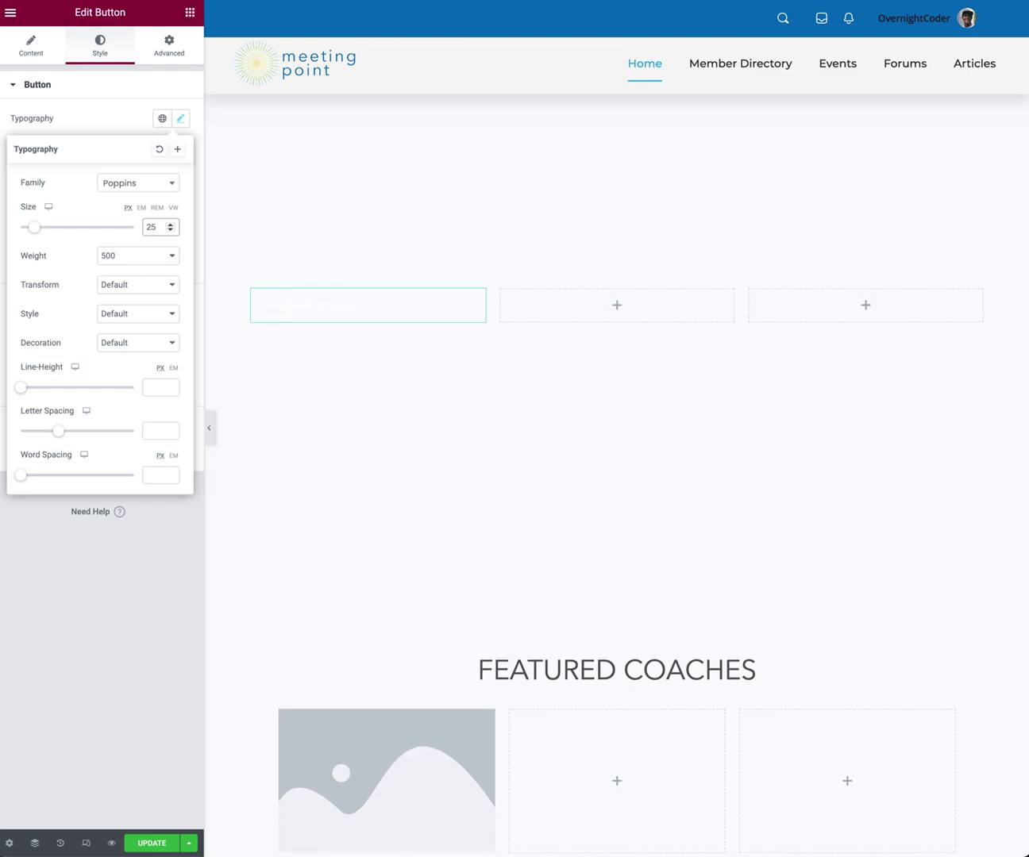
left_click(125, 263)
left_click(126, 269)
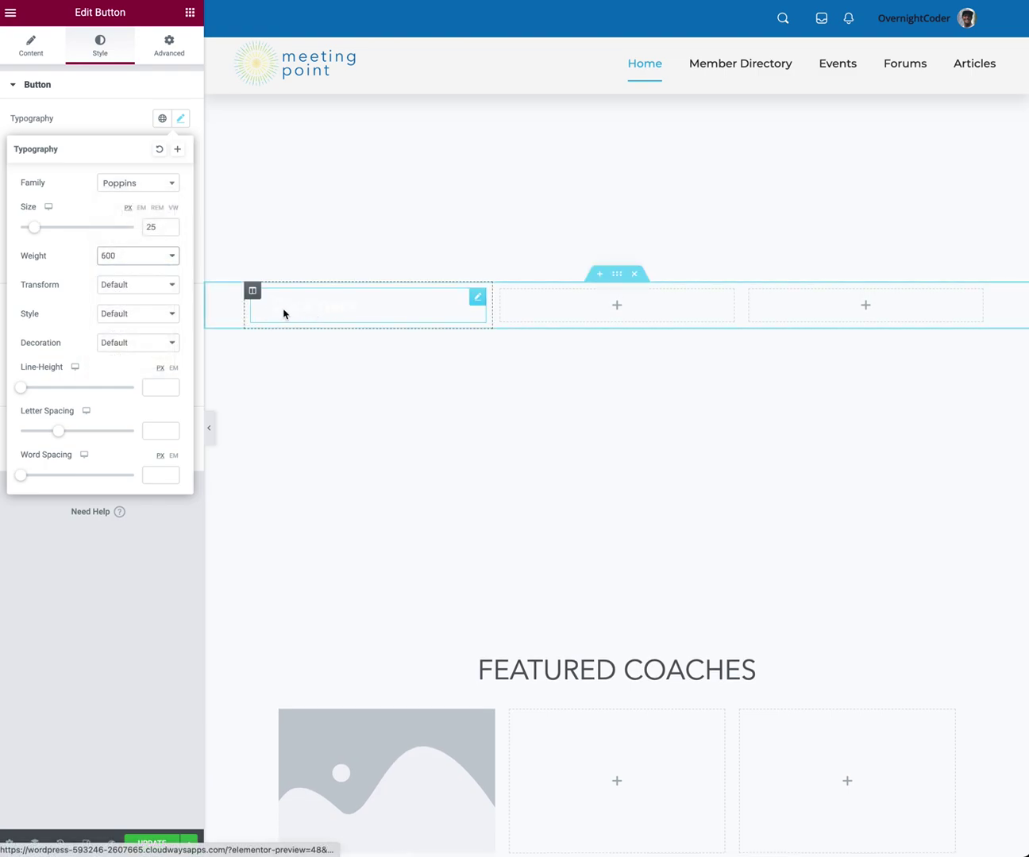
left_click(180, 118)
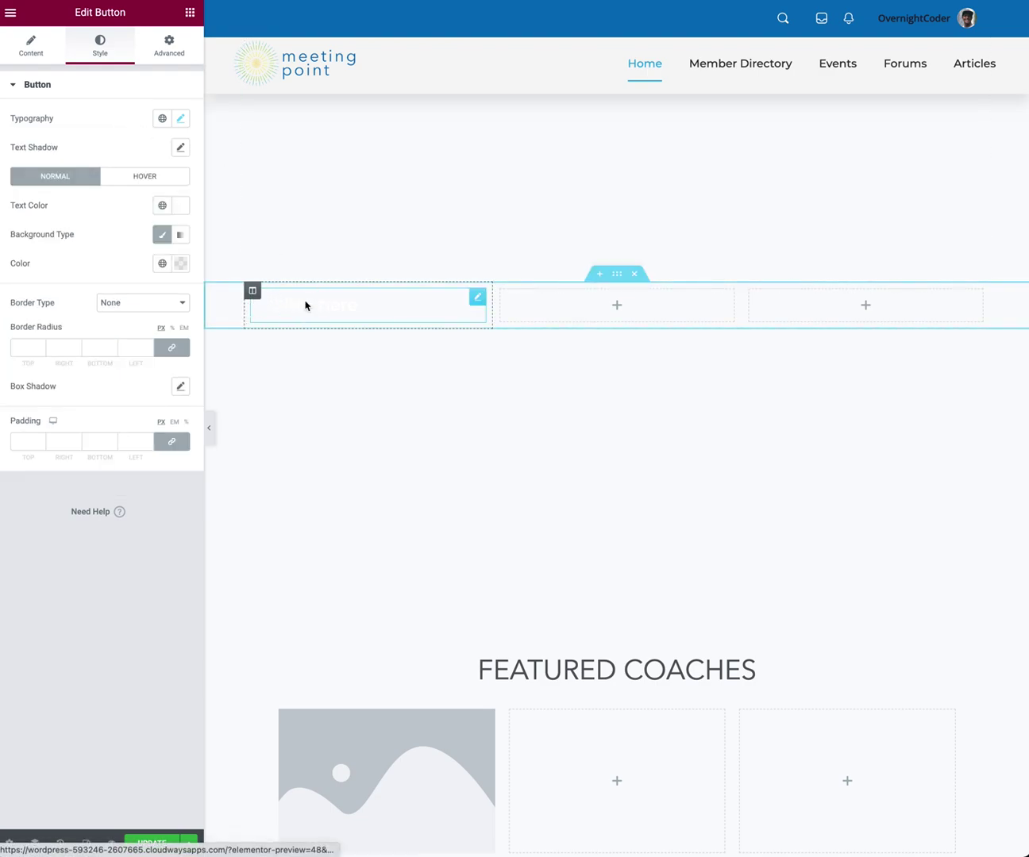
Give the first column a classic background using the office desk photo.
right_click(252, 295)
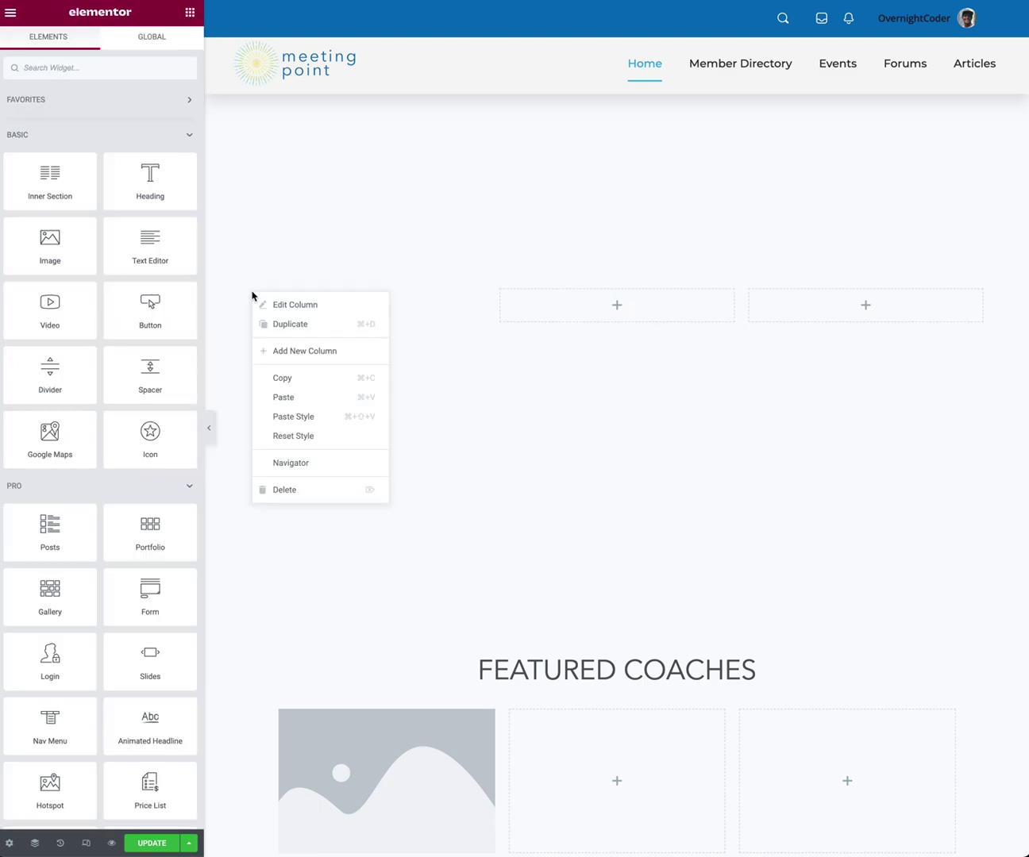
left_click(267, 304)
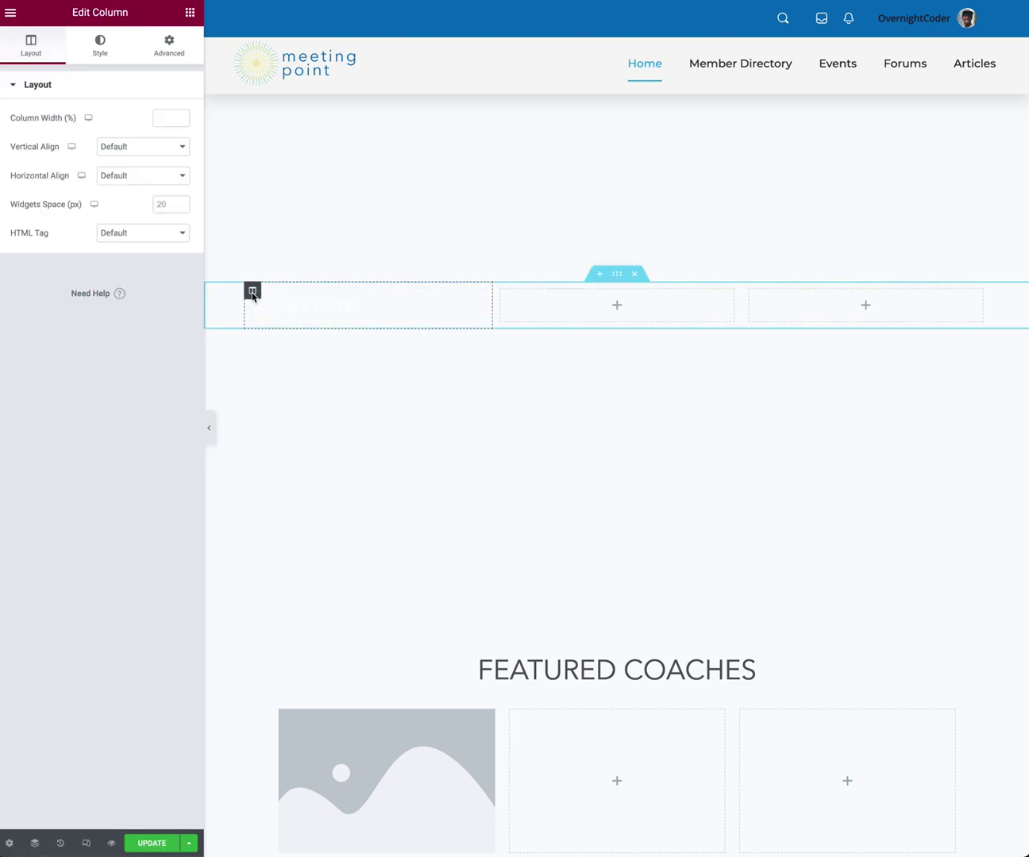
left_click(99, 44)
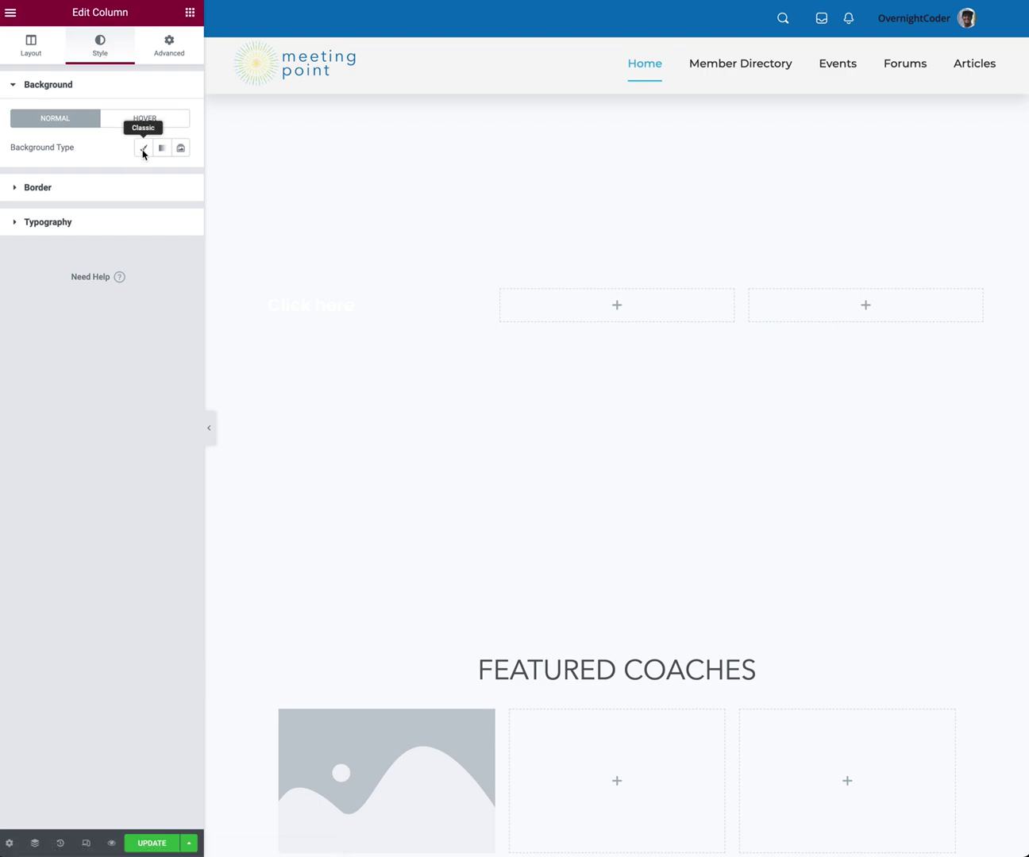
left_click(144, 154)
left_click(102, 246)
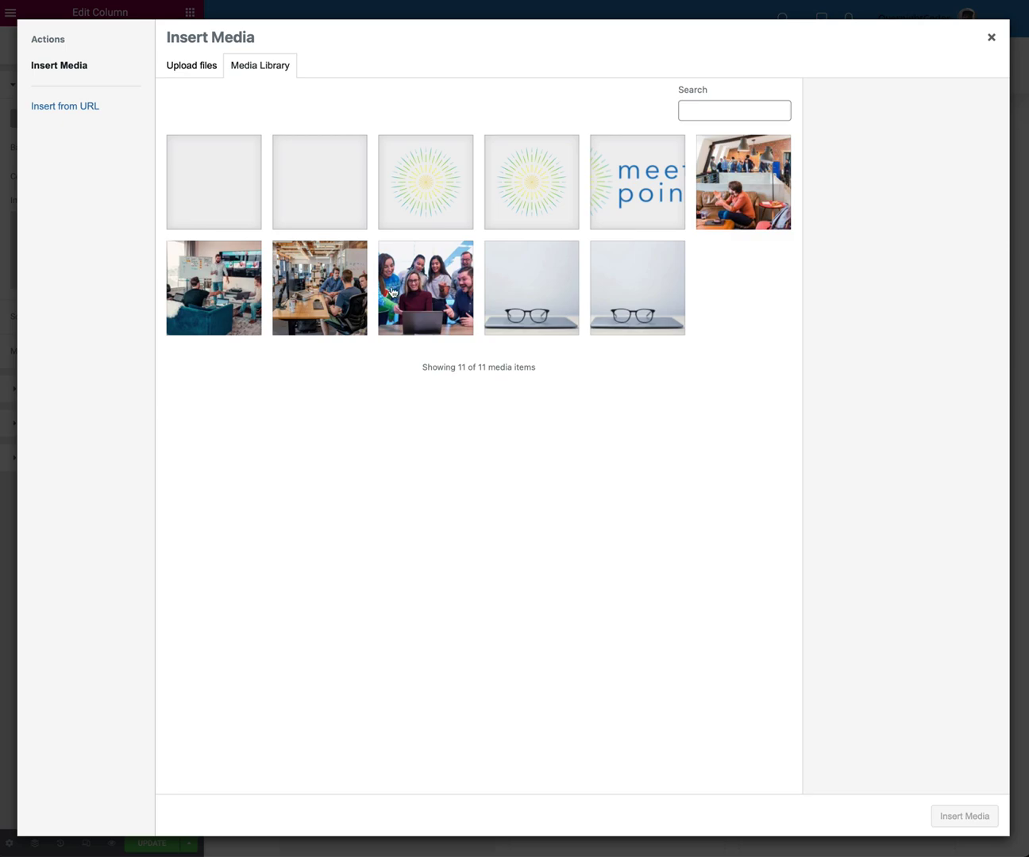
left_click(310, 287)
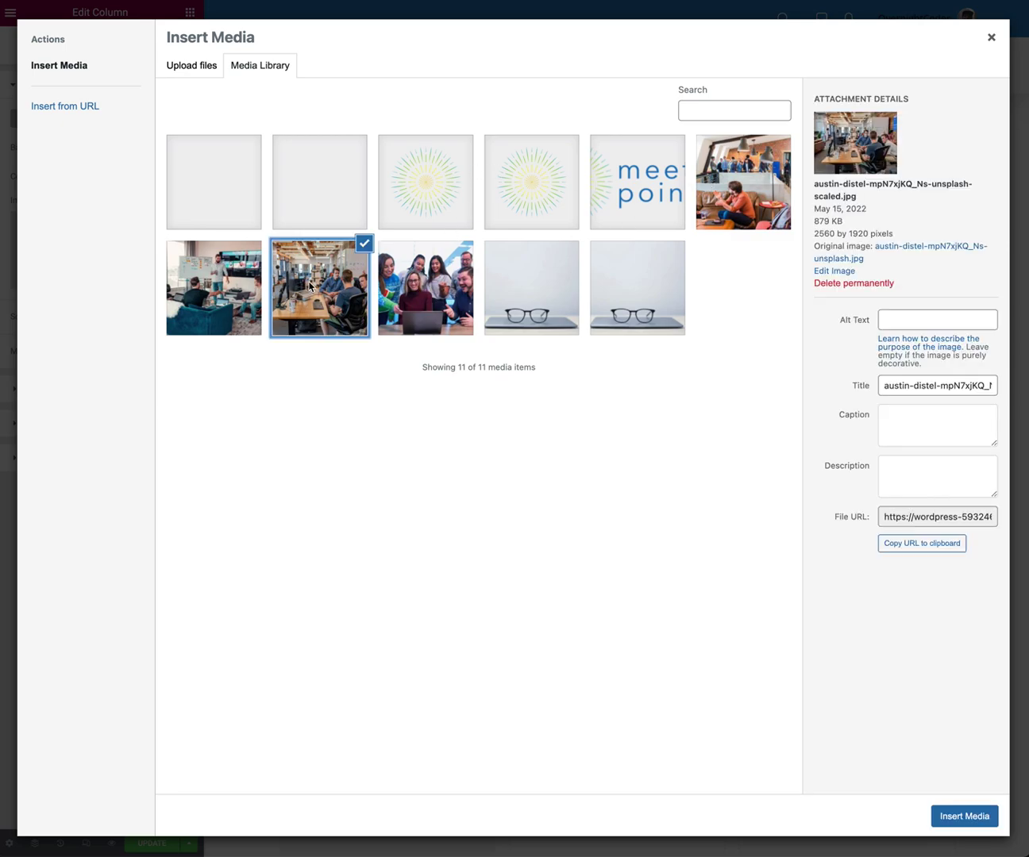
left_click(945, 823)
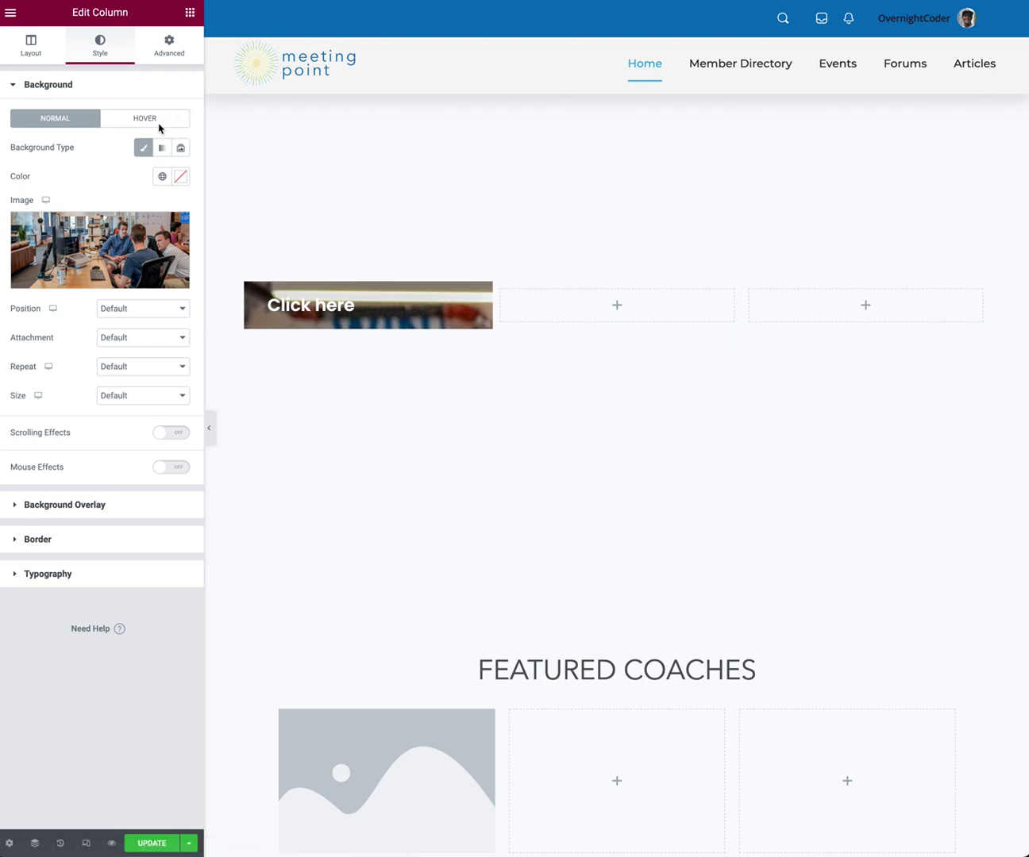
Position the column background at Center Center and size it to Cover.
left_click(120, 309)
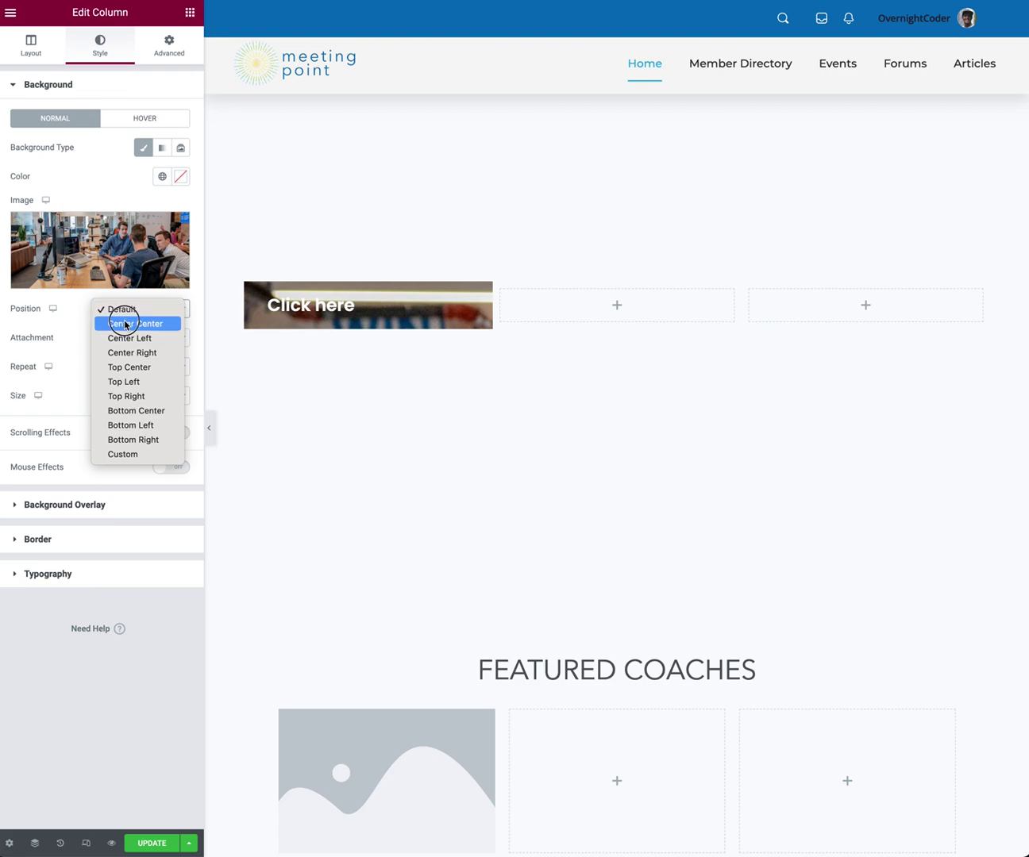
left_click(124, 323)
left_click(136, 396)
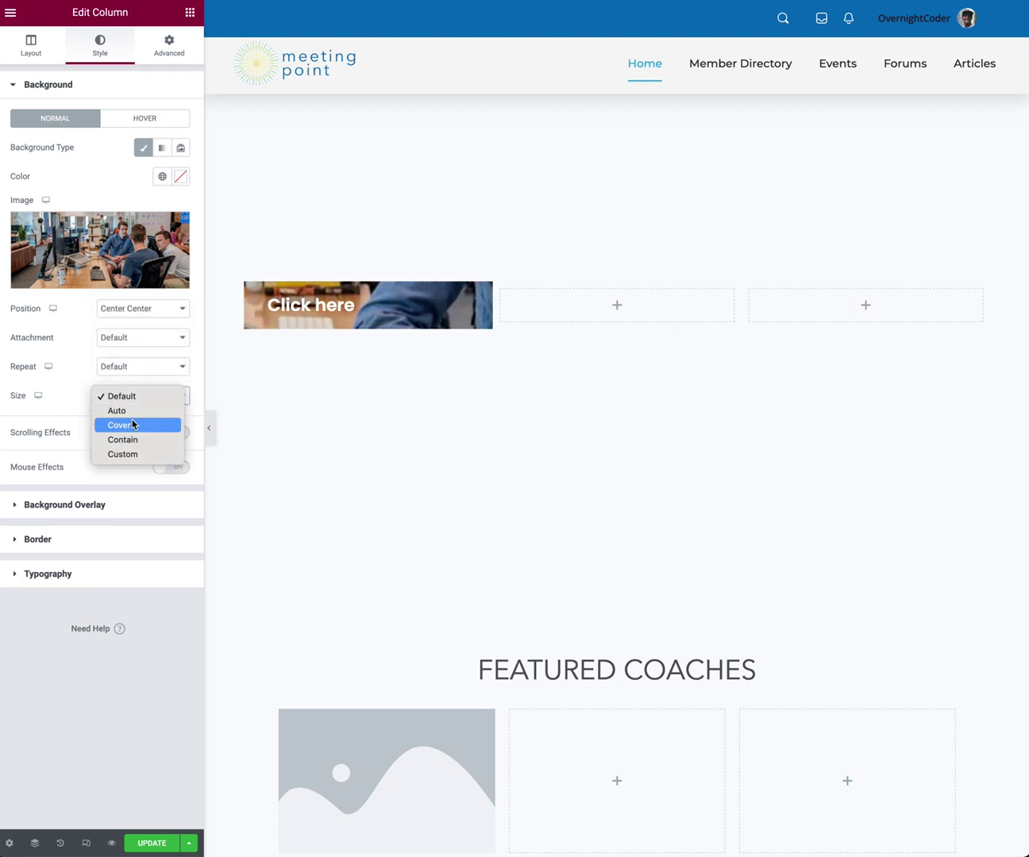
left_click(128, 426)
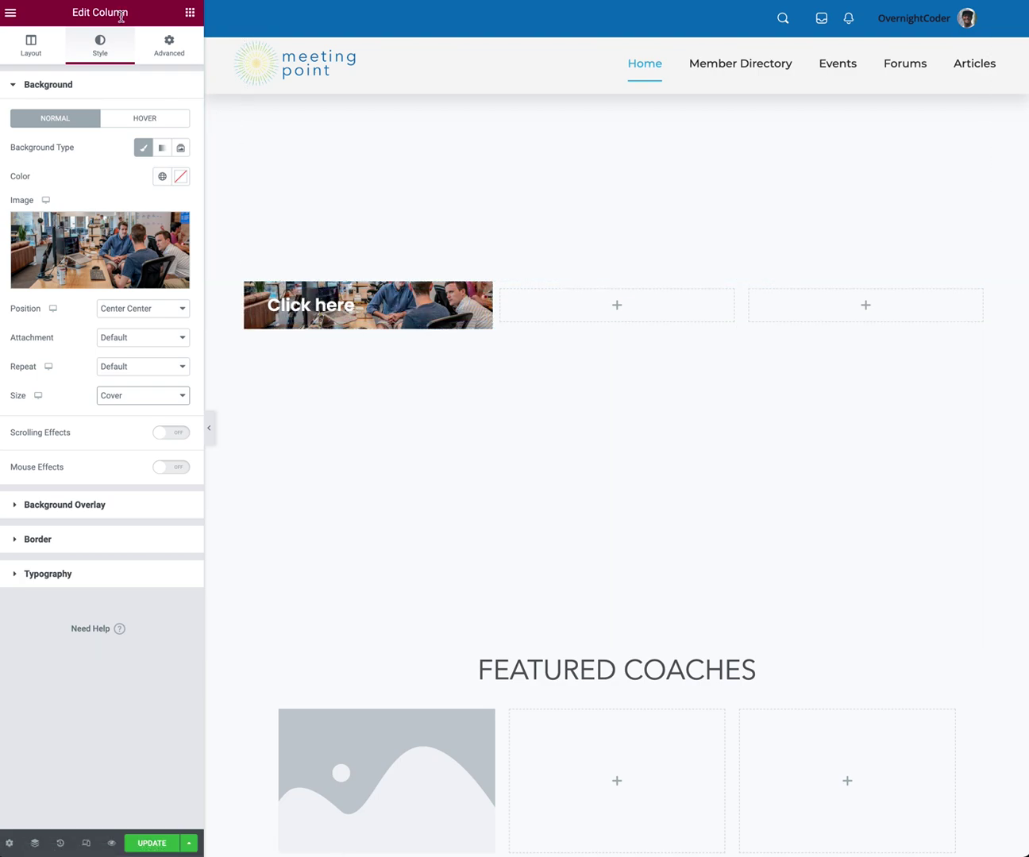
left_click(144, 116)
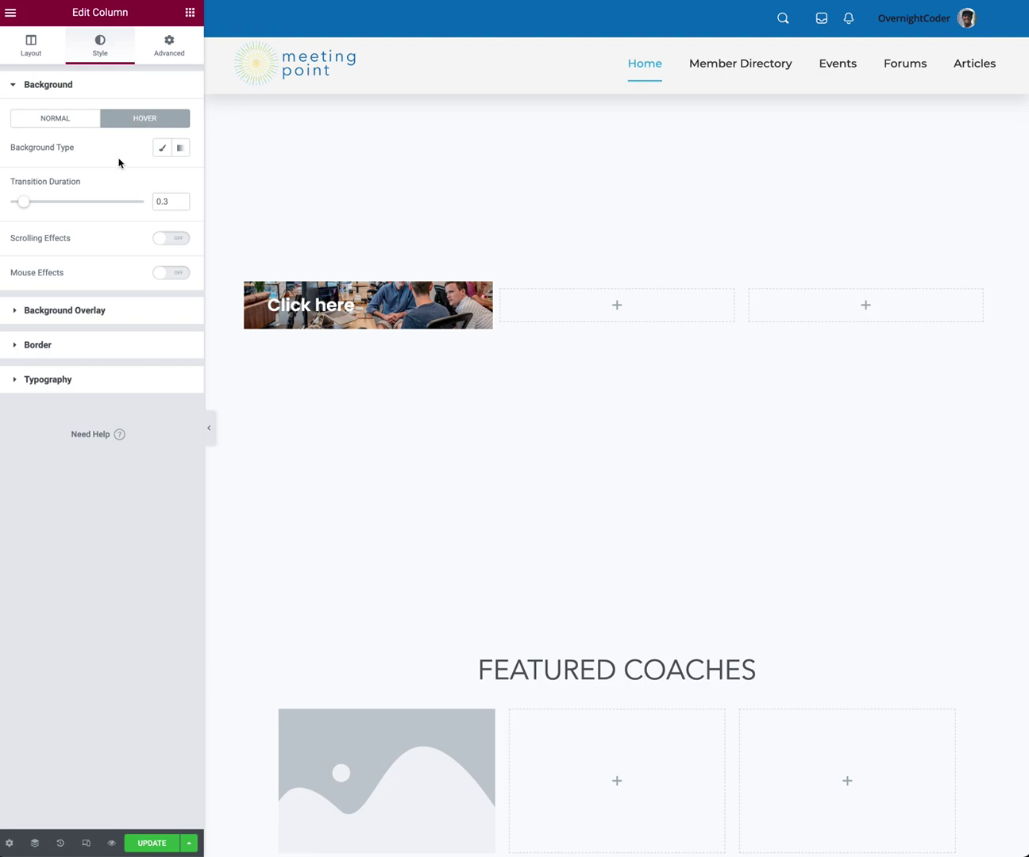
Set the column's hover background to the office lounge photo, Center Center, Cover.
left_click(161, 147)
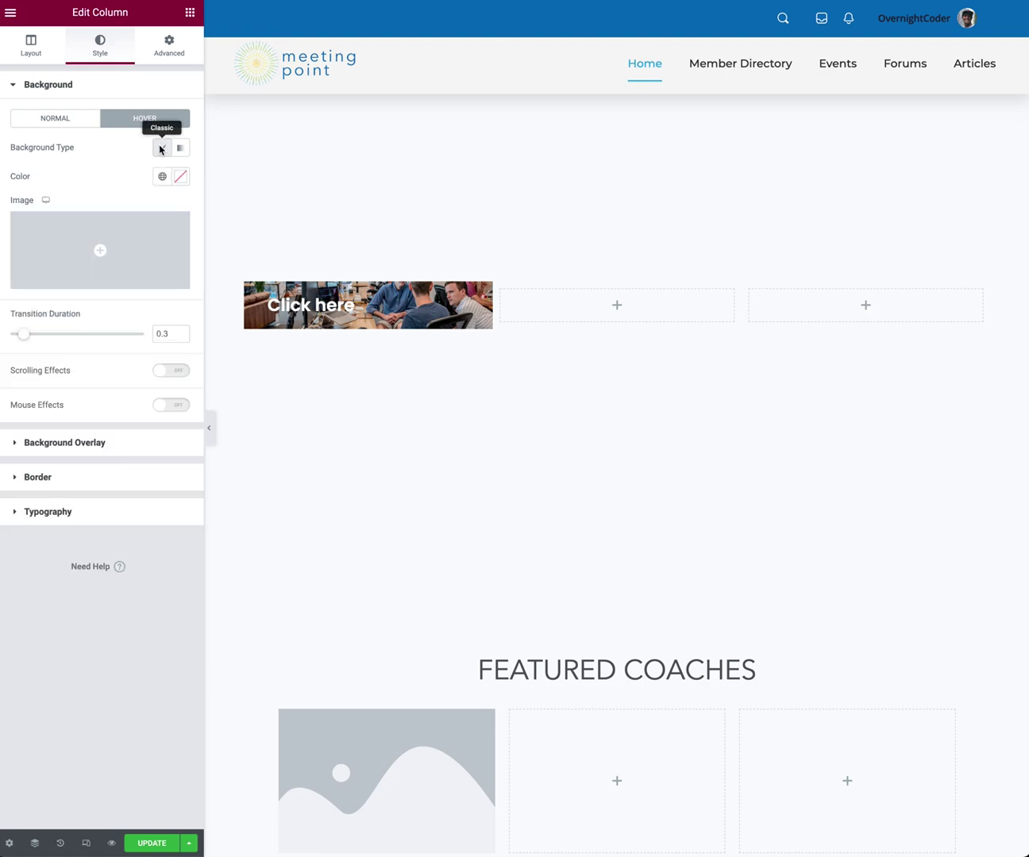
left_click(112, 241)
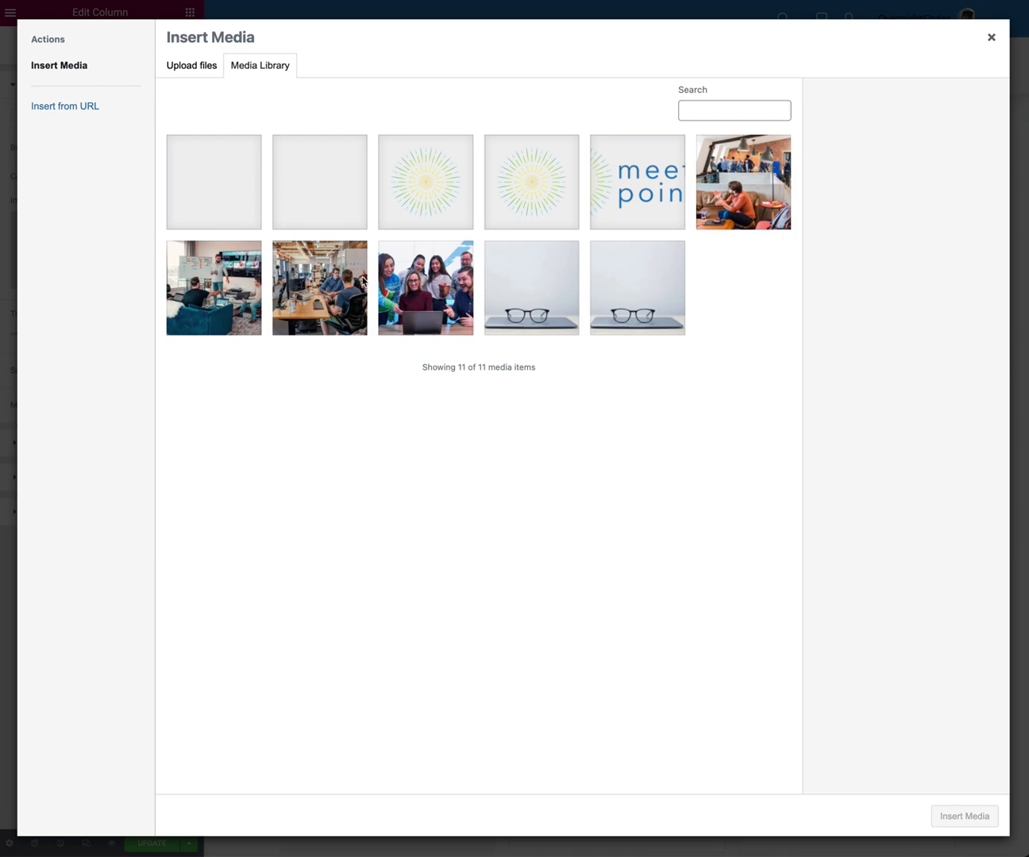
left_click(735, 184)
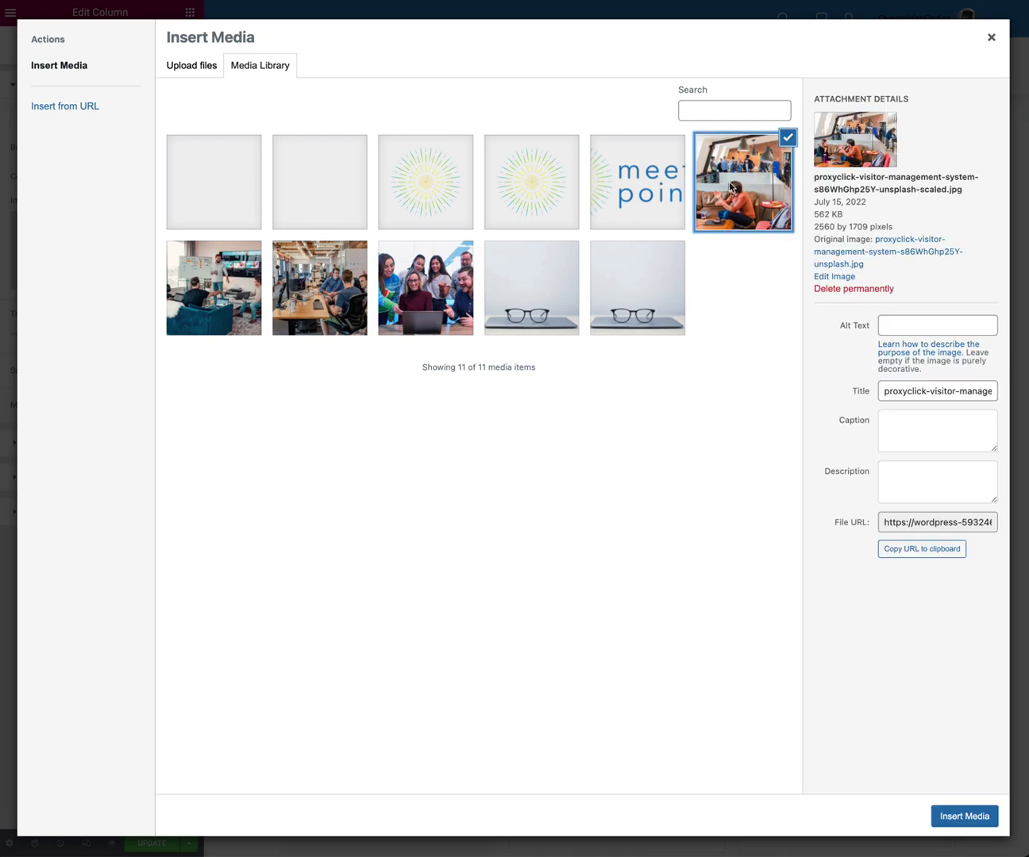
left_click(940, 815)
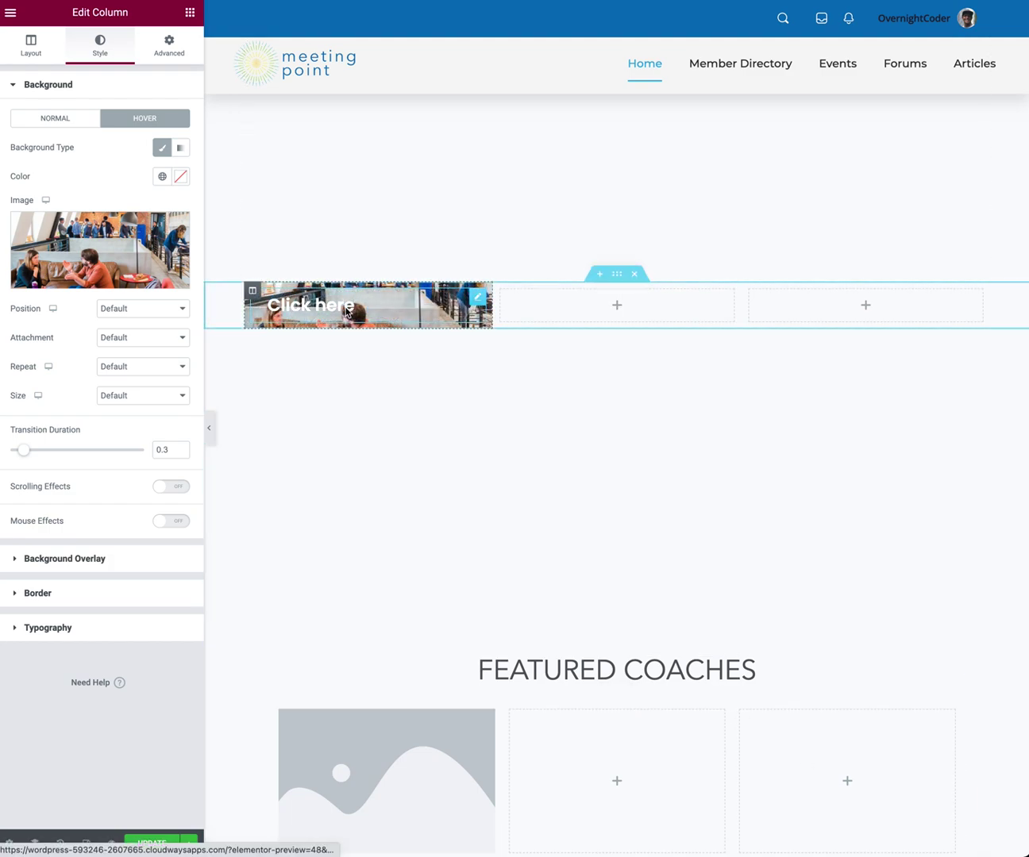
left_click(108, 310)
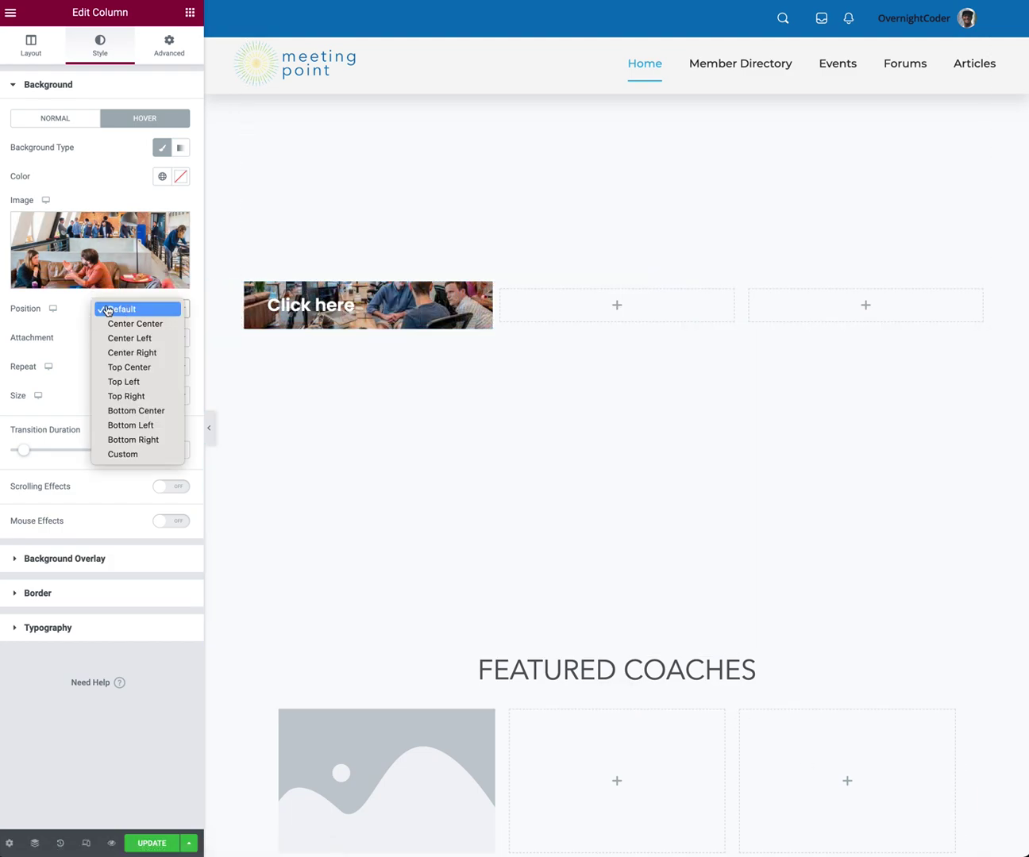
left_click(117, 351)
left_click(114, 398)
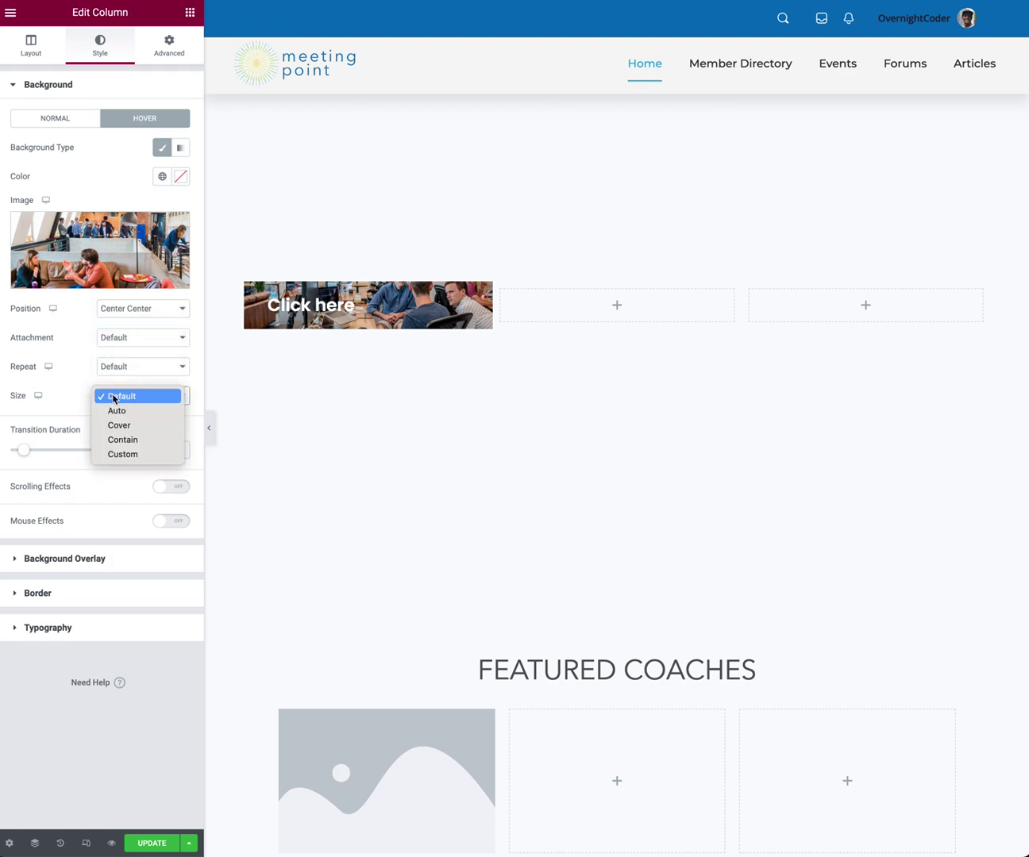
left_click(120, 425)
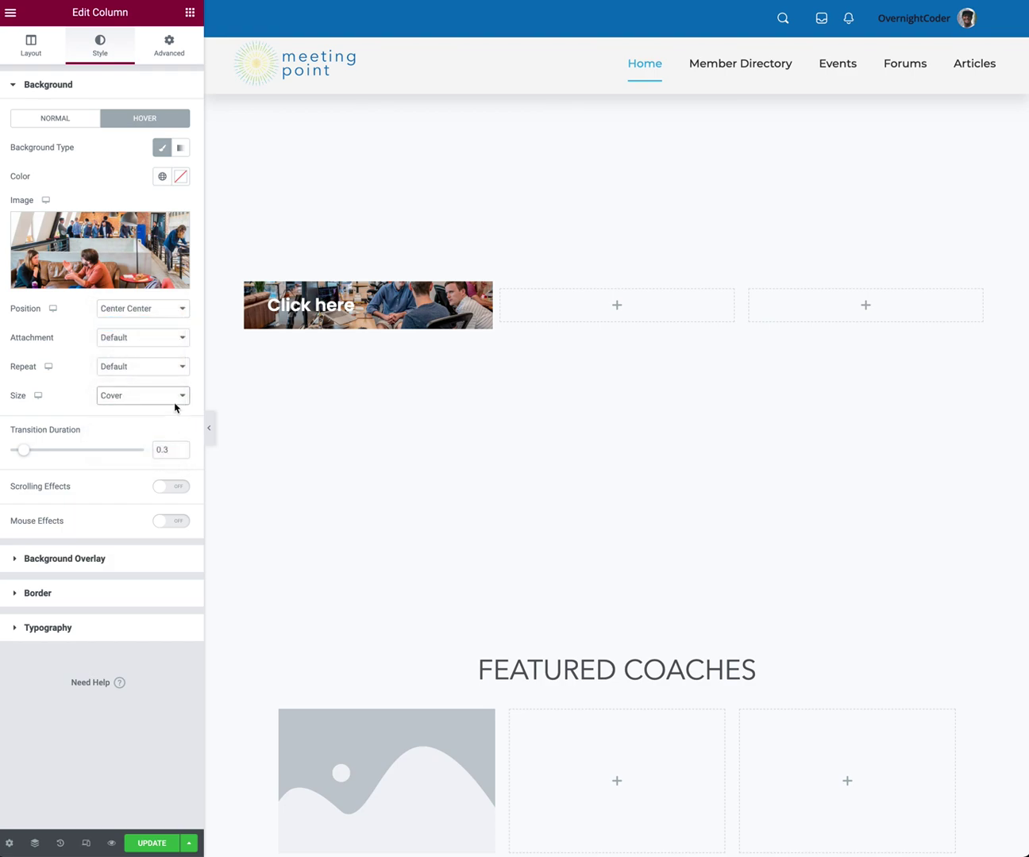
right_click(297, 312)
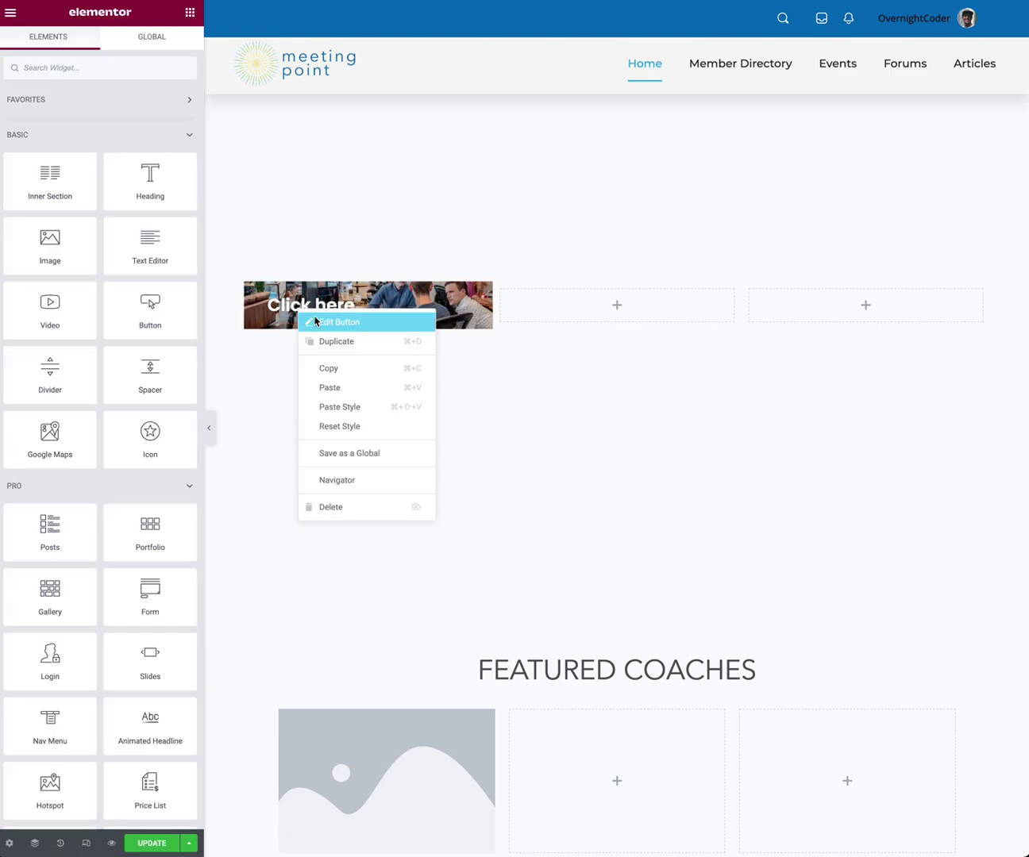
Set the Click here button alignment to Justified so it spans the column.
left_click(323, 322)
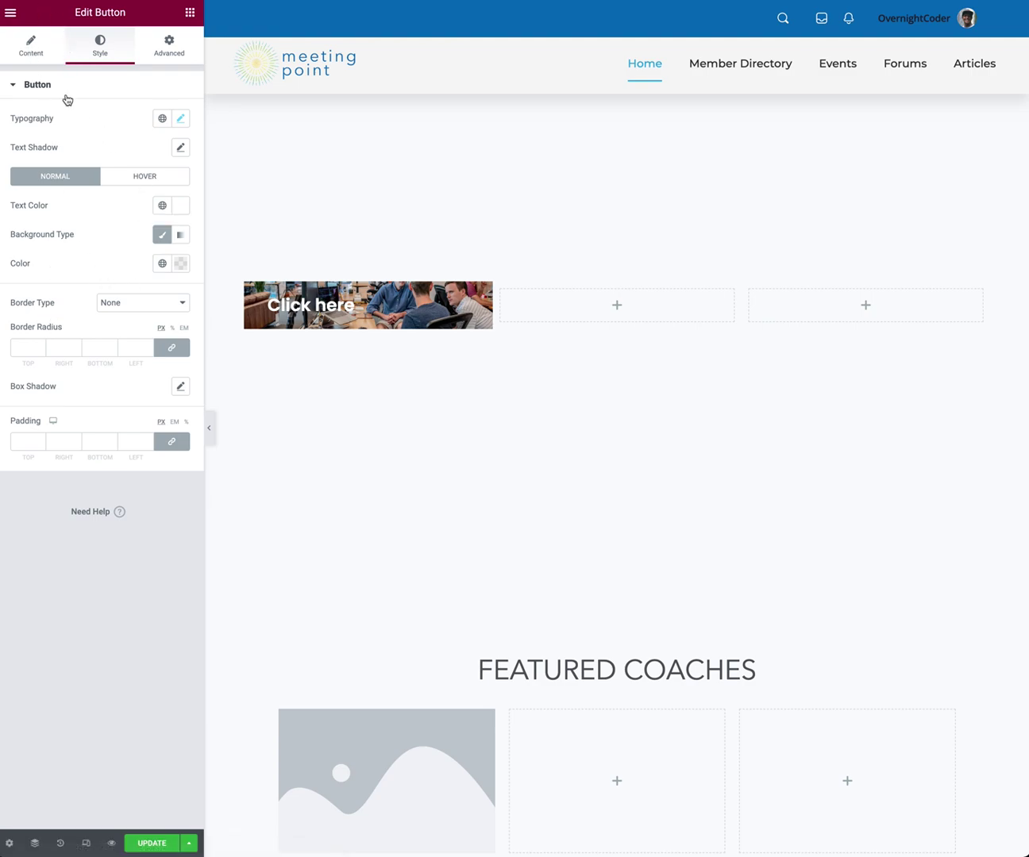
left_click(32, 46)
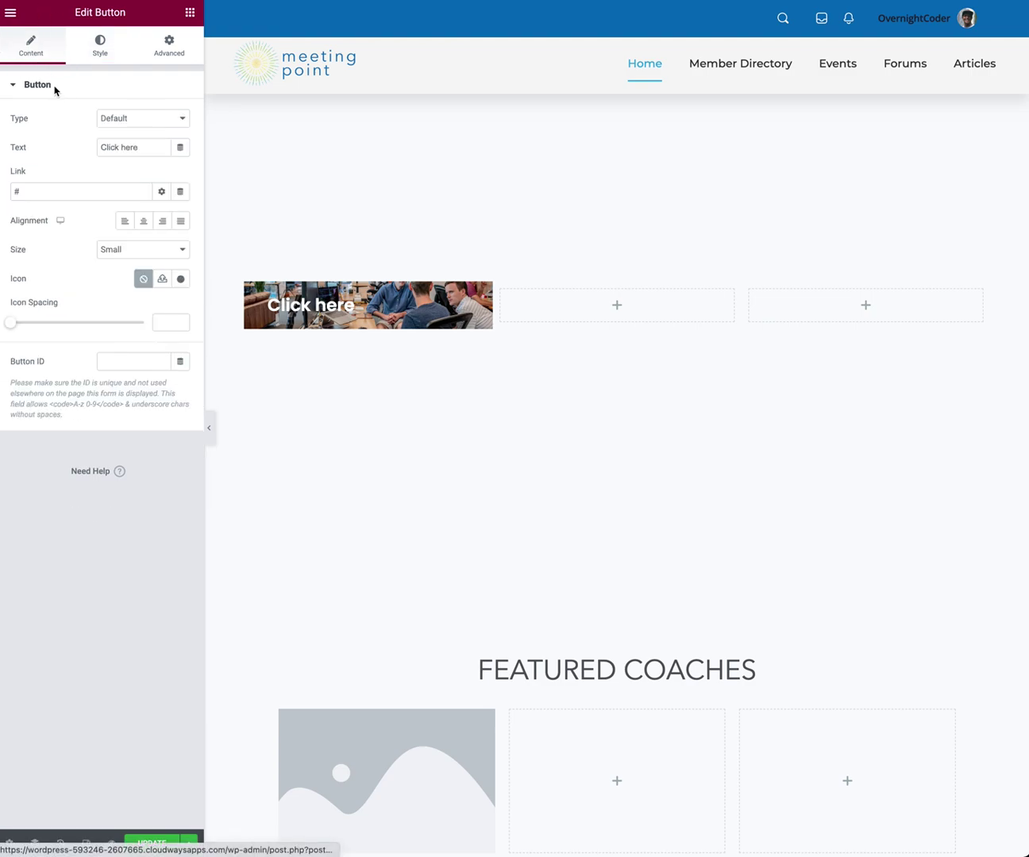
left_click(180, 223)
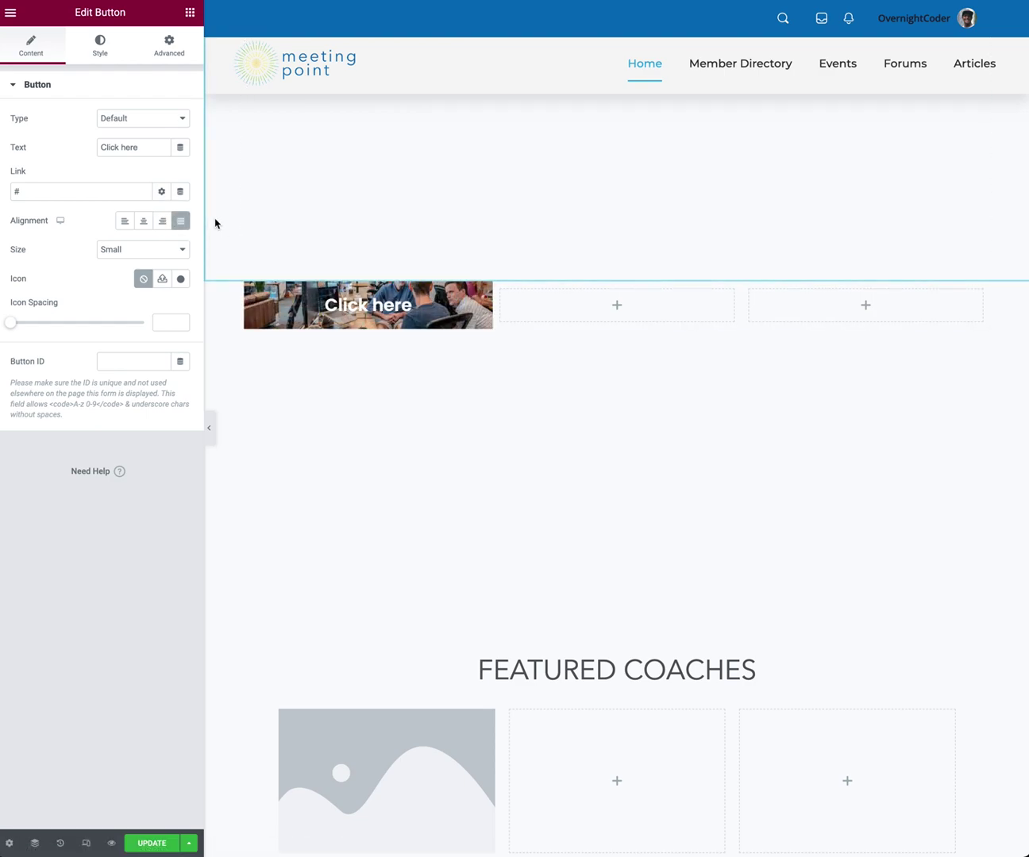
Unlink the button padding and set top and bottom padding to 70 px.
left_click(102, 54)
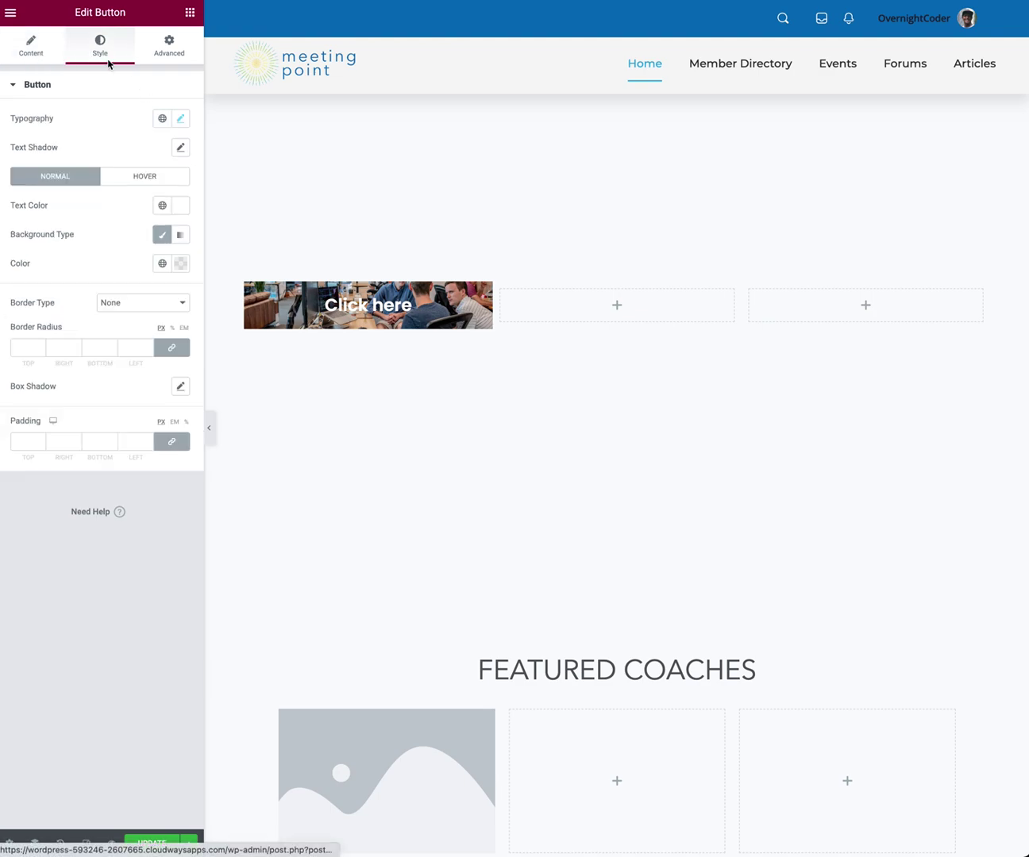
left_click(169, 46)
left_click(165, 186)
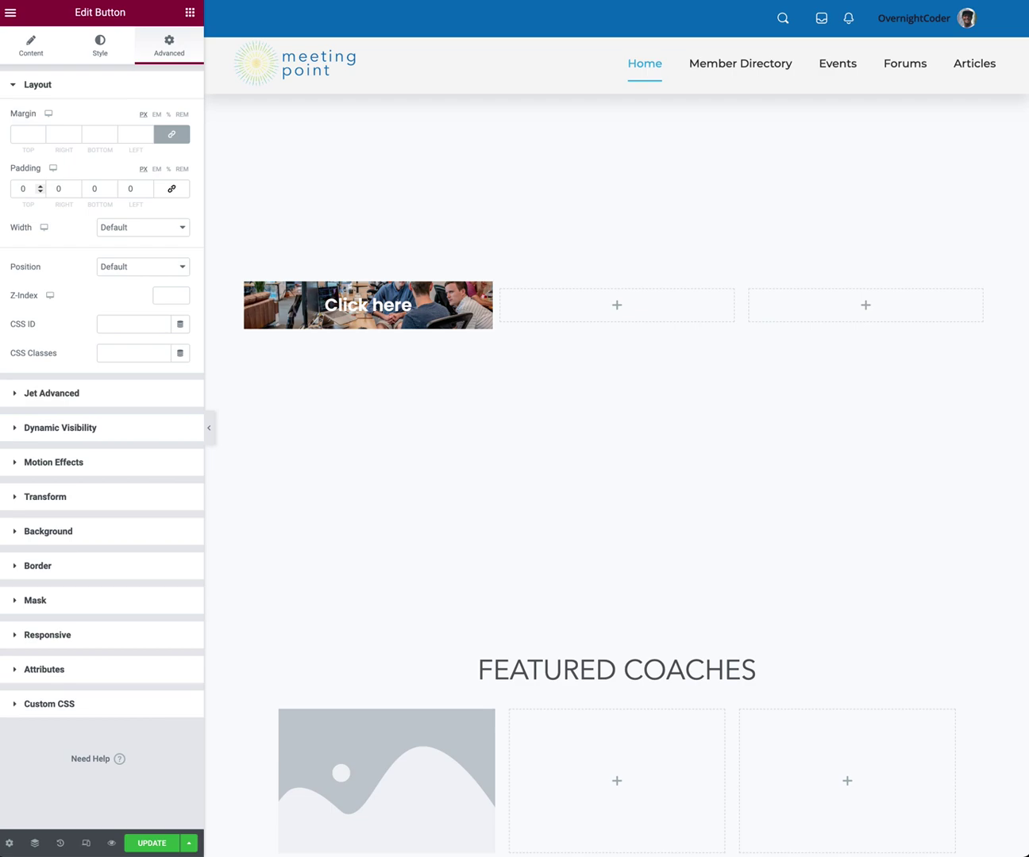
left_click_drag(39, 188, 40, 187)
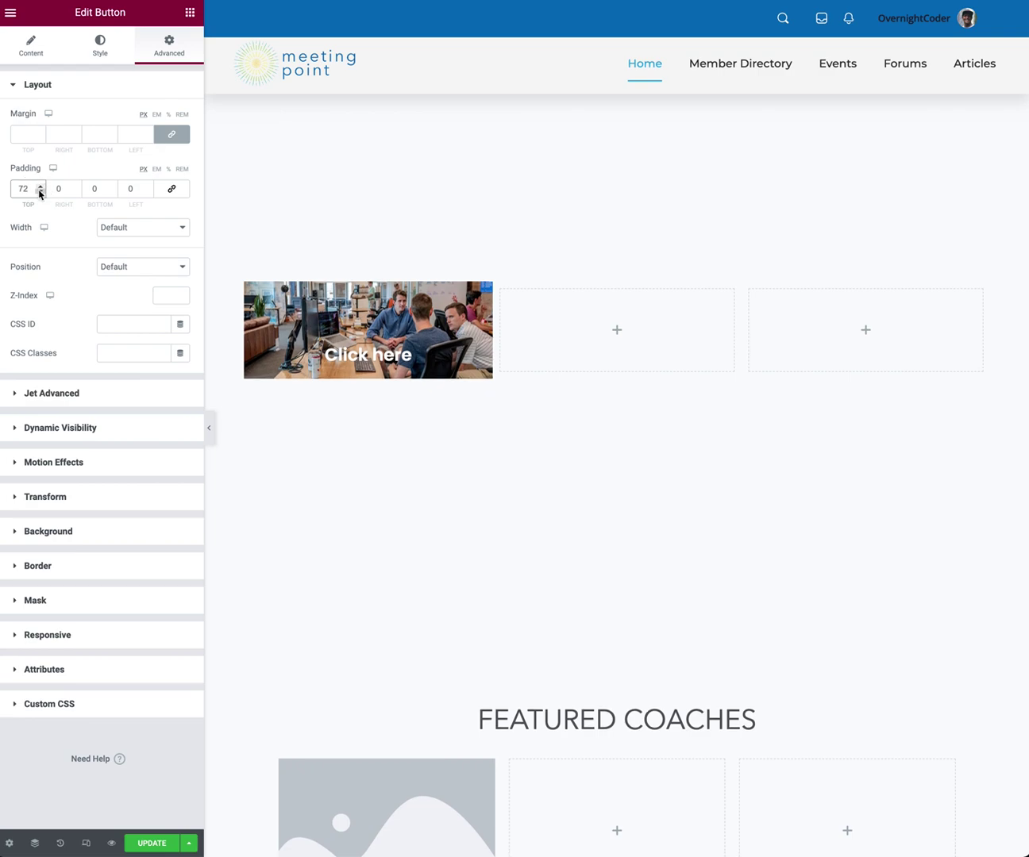
left_click(39, 193)
left_click(39, 194)
left_click(97, 189)
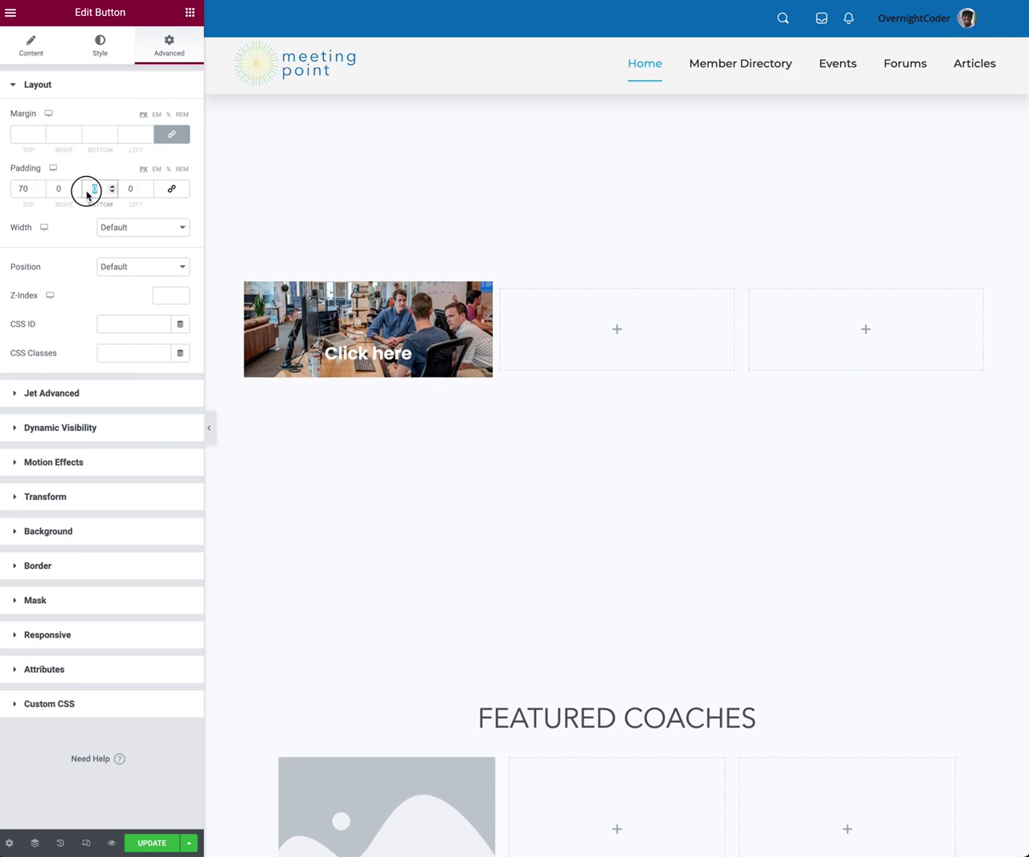
type("70")
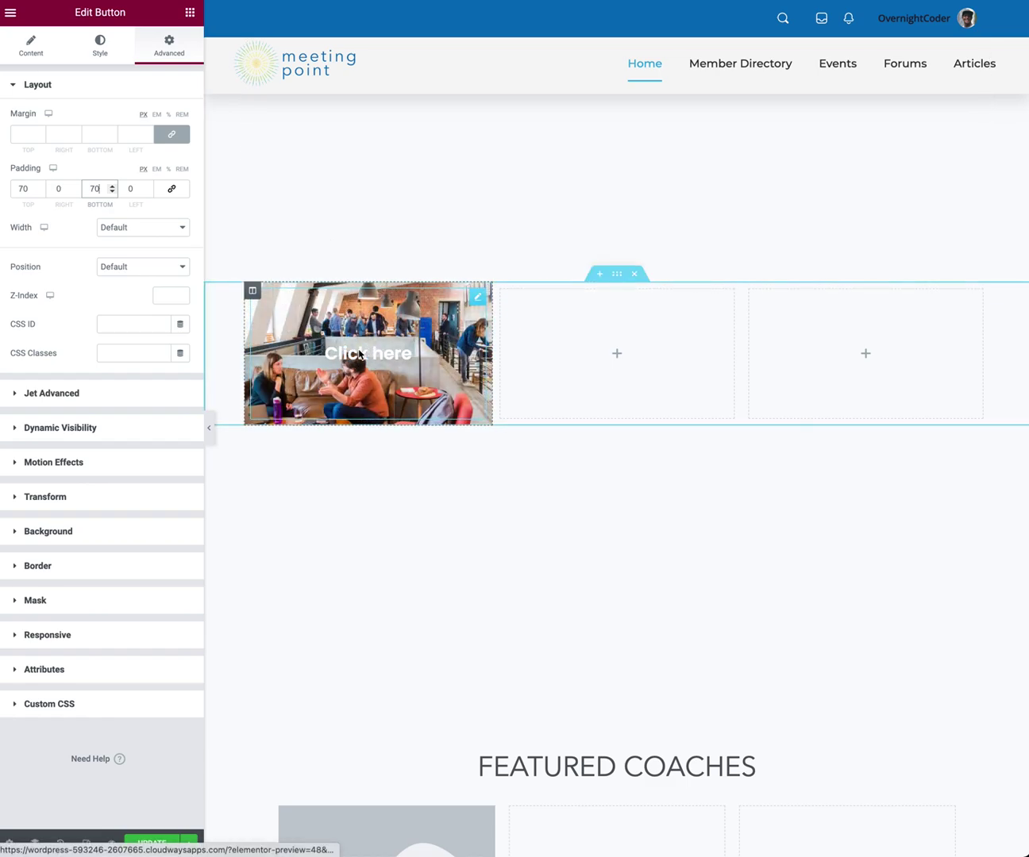
right_click(252, 291)
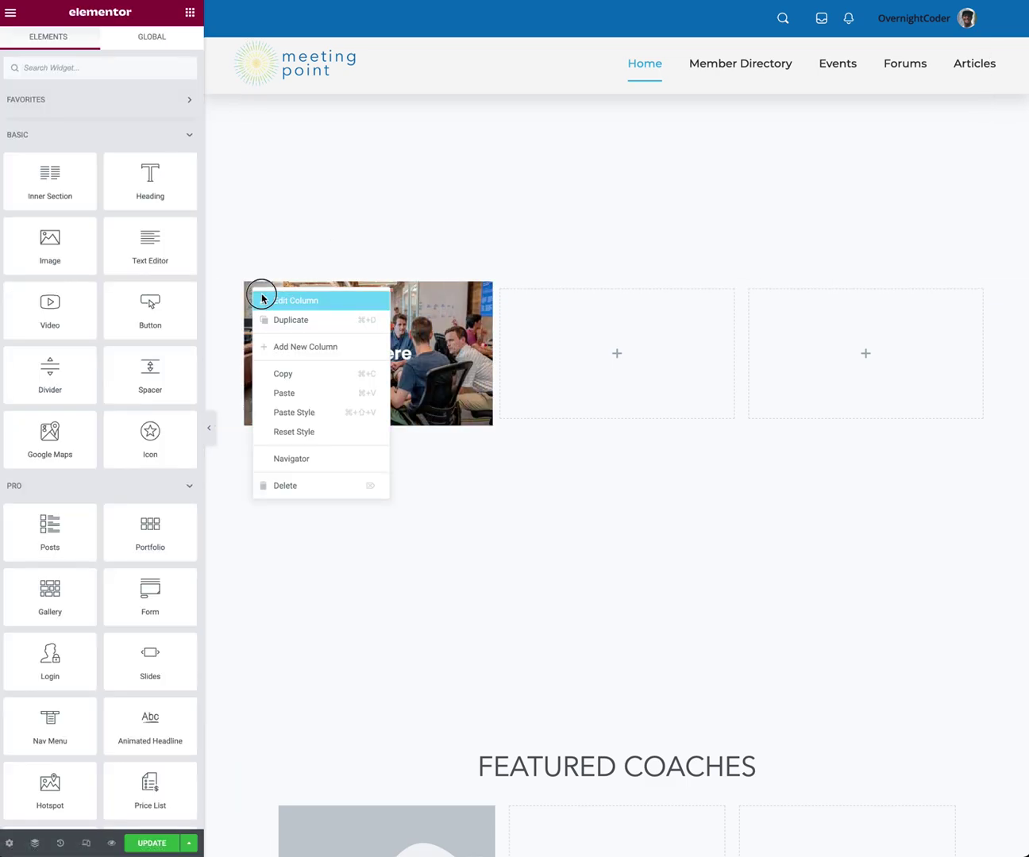
Add a classic background overlay to the first column using the Secondary global colour.
left_click(262, 296)
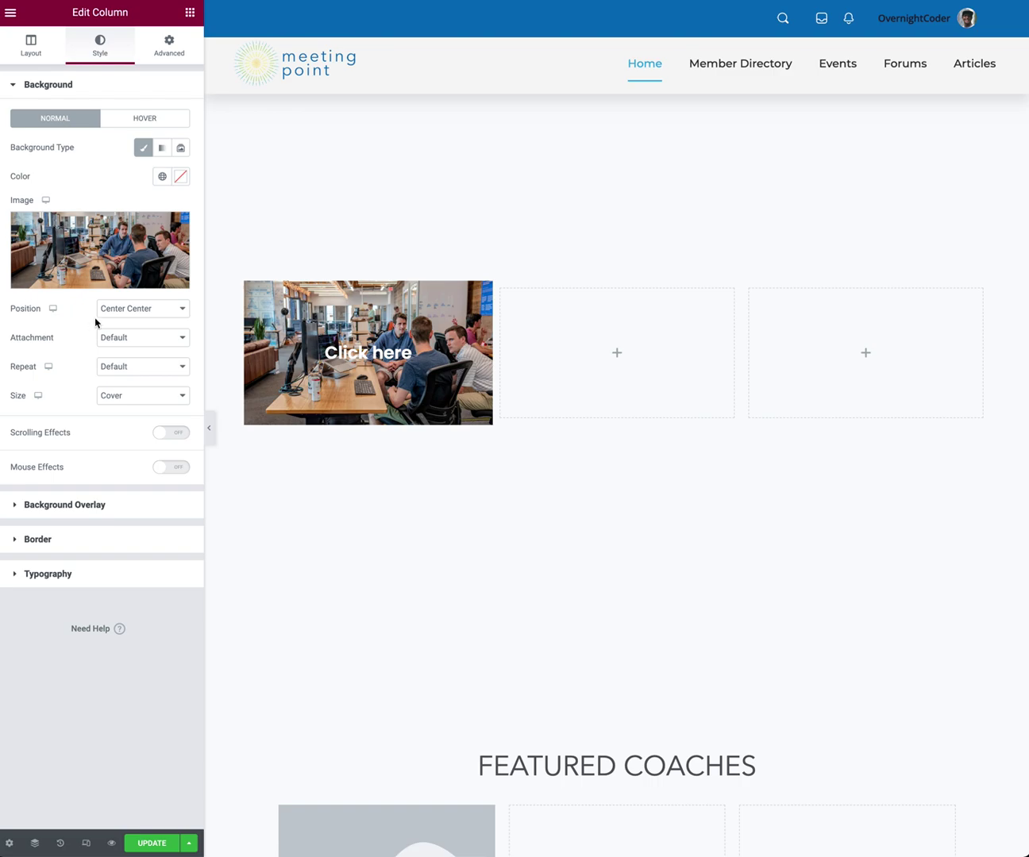
left_click(77, 505)
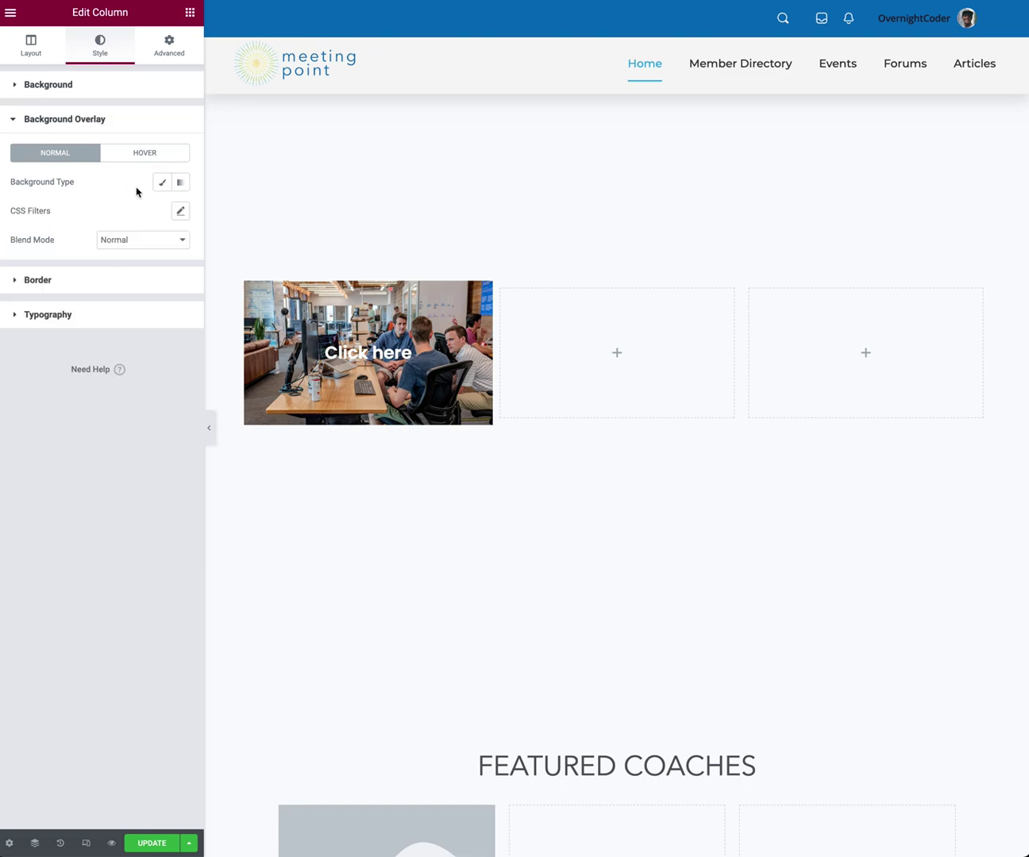
left_click(161, 183)
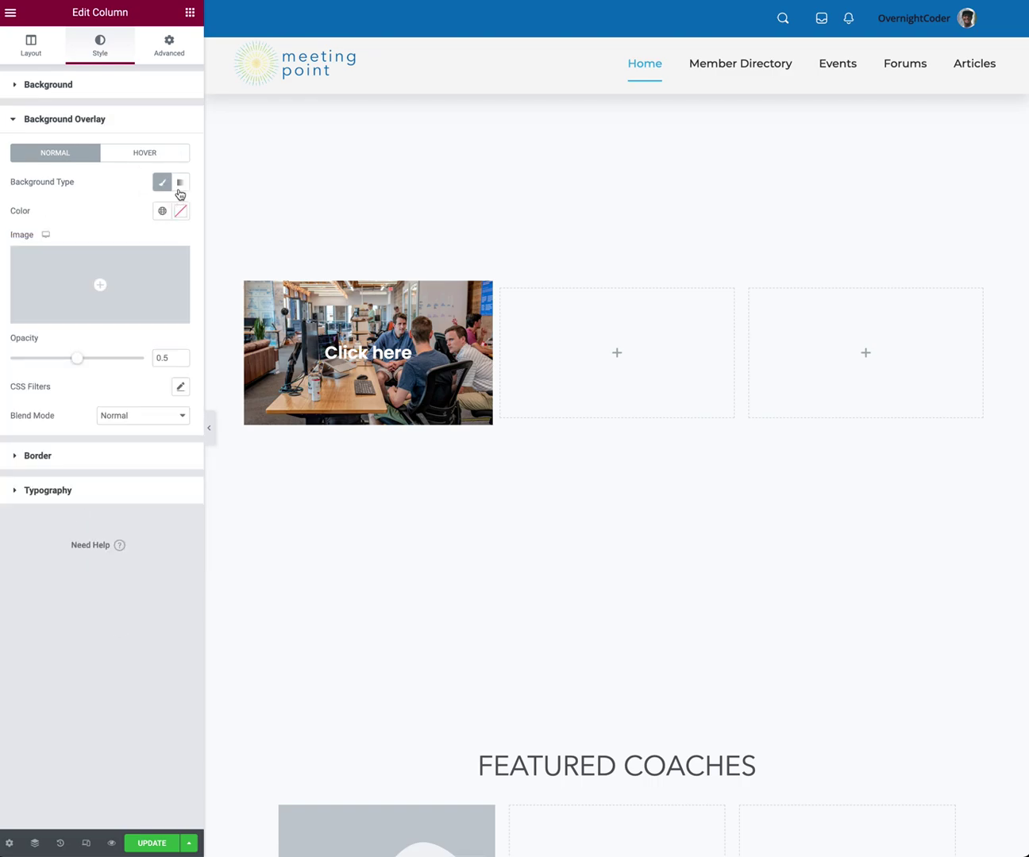
left_click(180, 212)
left_click(182, 380)
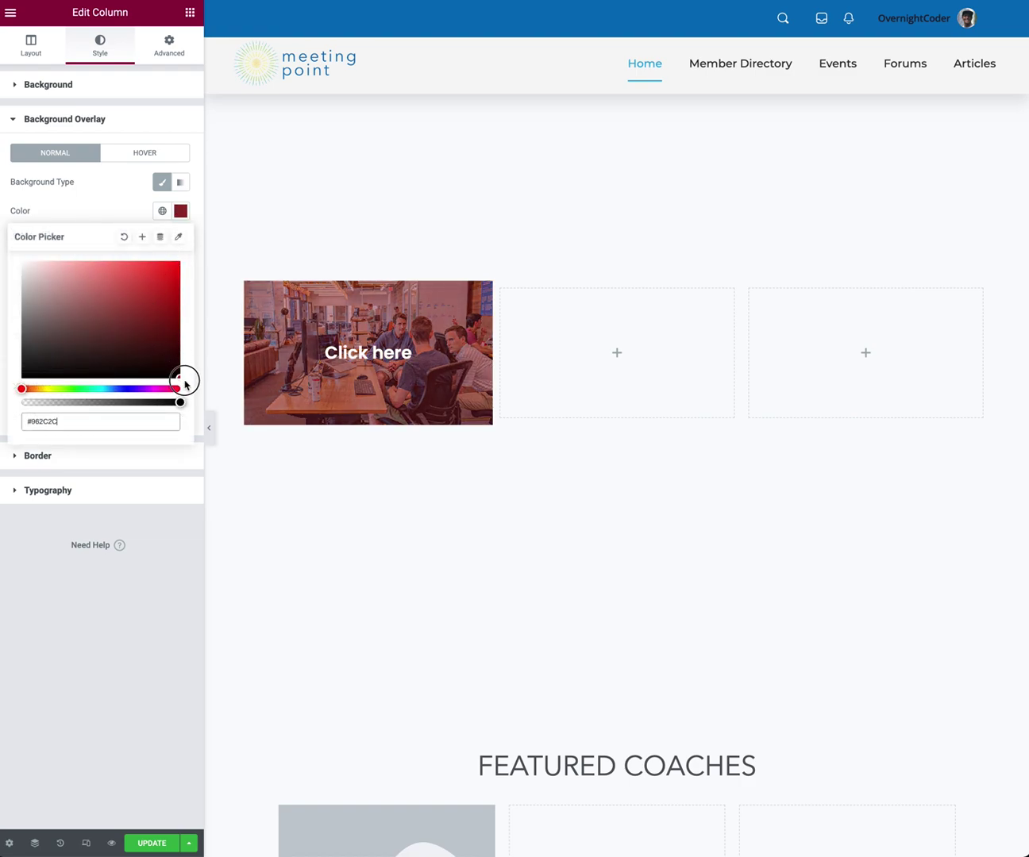
left_click(183, 376)
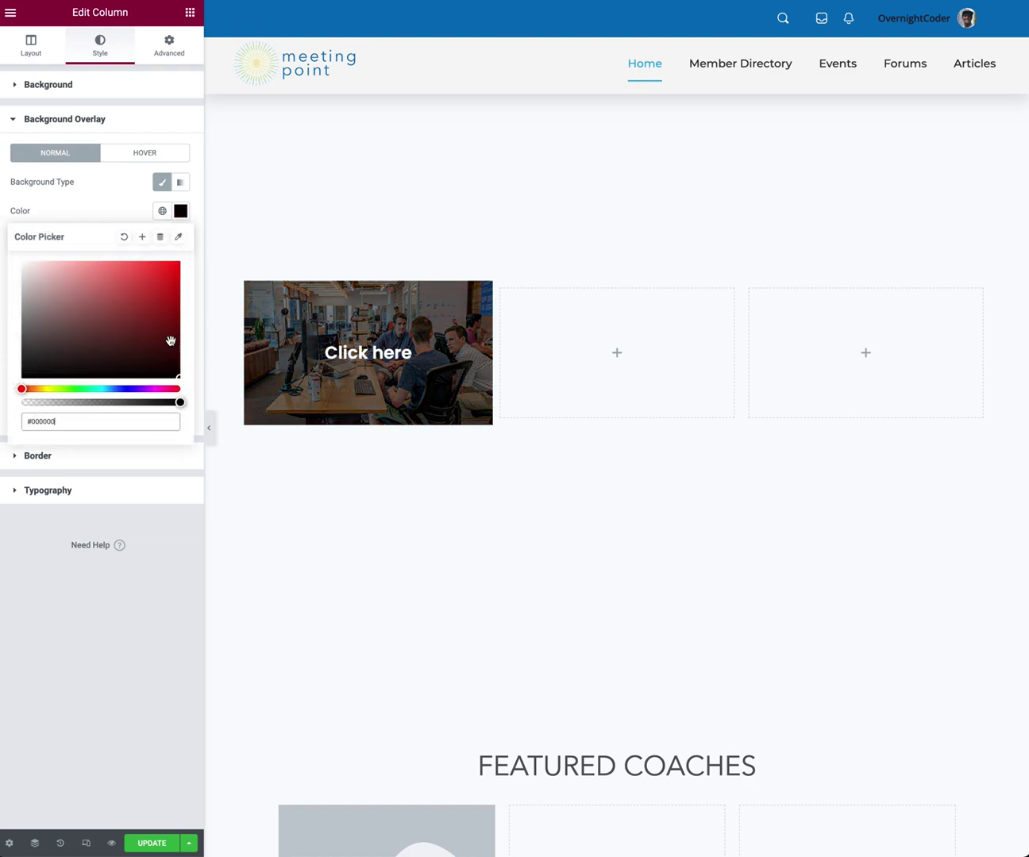
left_click(162, 211)
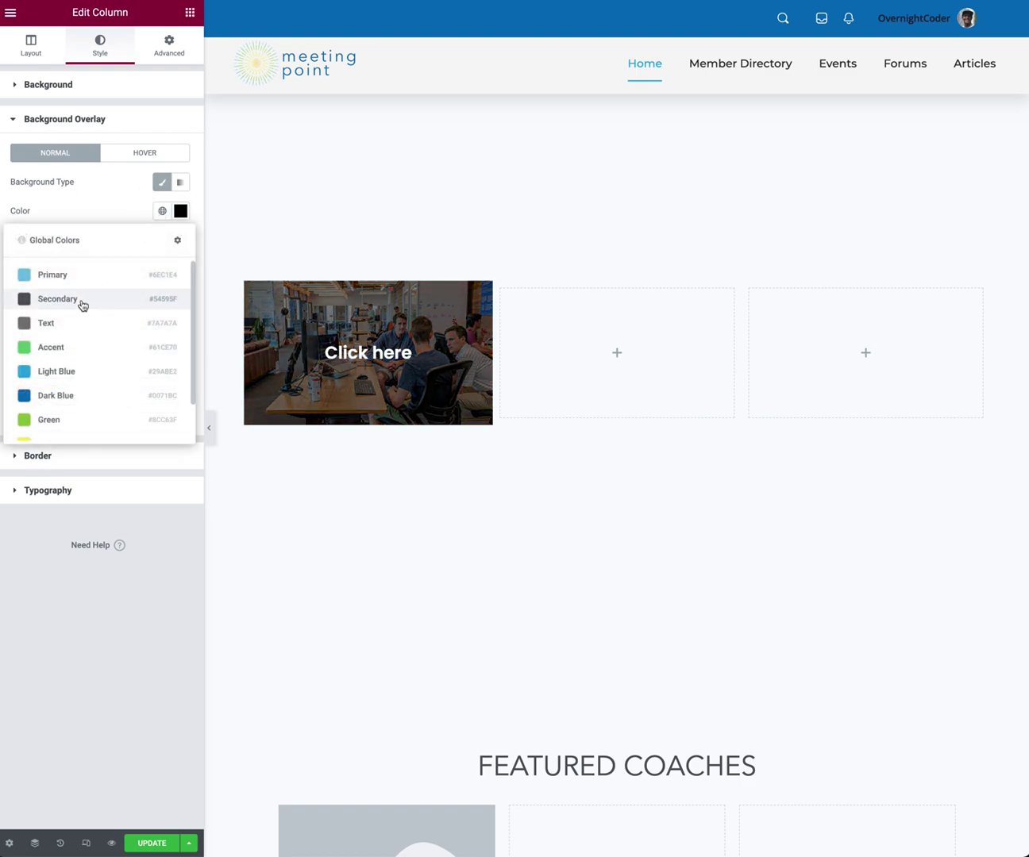
scroll(81, 317, "down", 1)
scroll(72, 310, "up", 1)
left_click(68, 302)
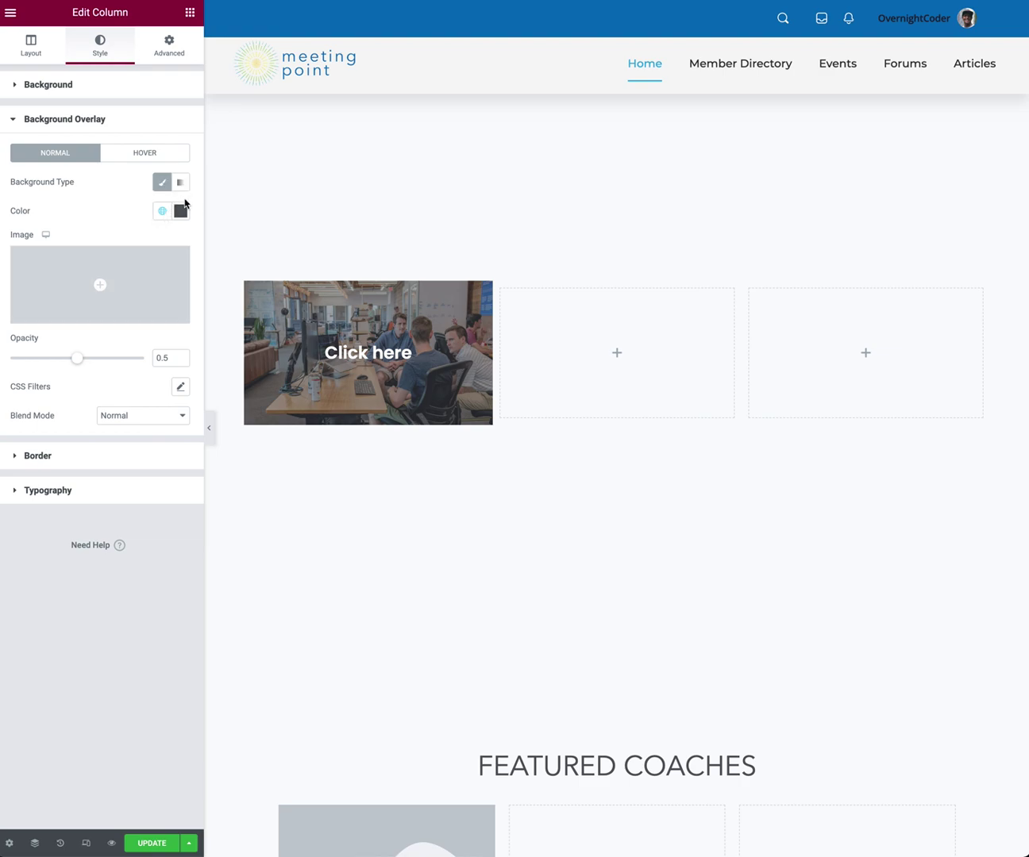
mouse_move(77, 363)
left_mouse_down()
mouse_move(96, 363)
mouse_move(80, 360)
left_mouse_up()
left_click(181, 213)
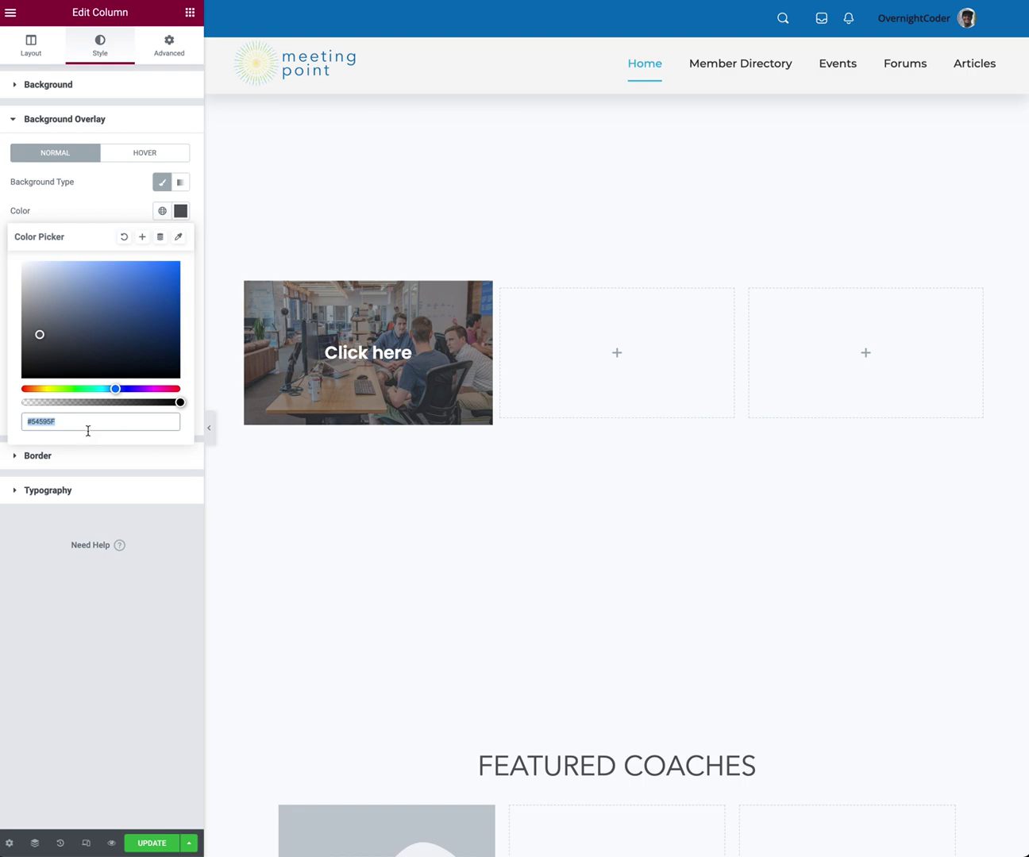
left_click(93, 211)
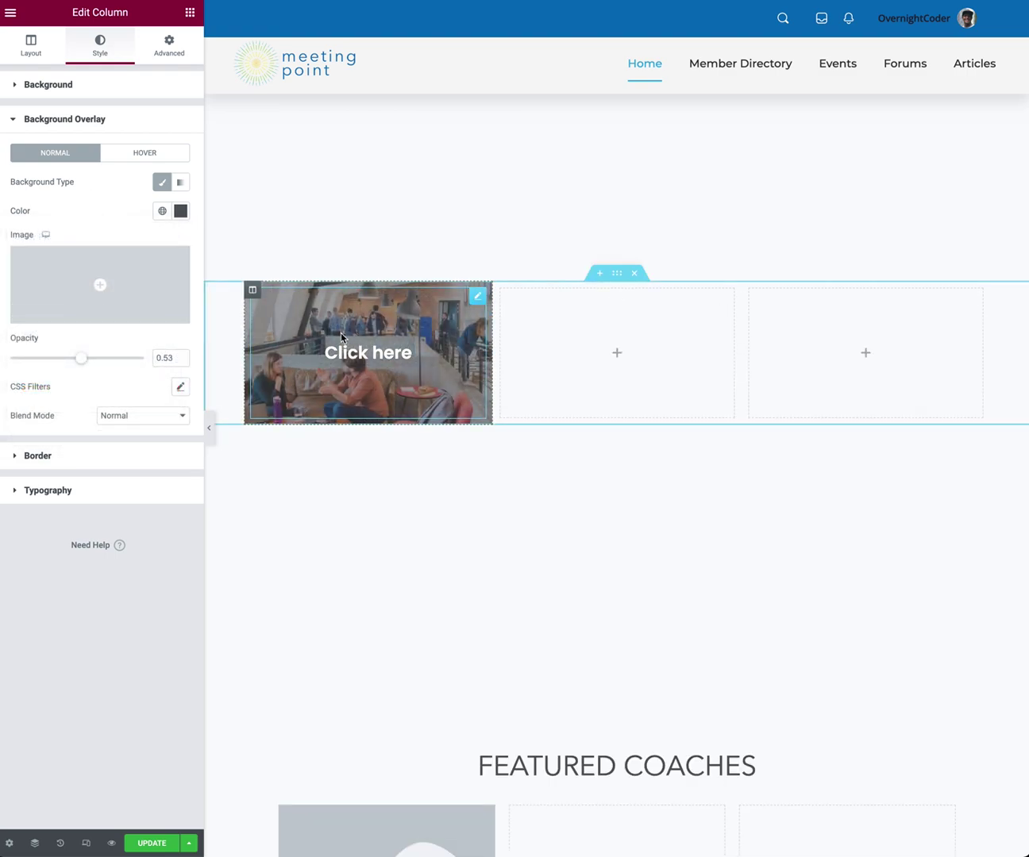
Give the hover overlay a classic dark grey colour at 0.53 opacity.
left_click(131, 157)
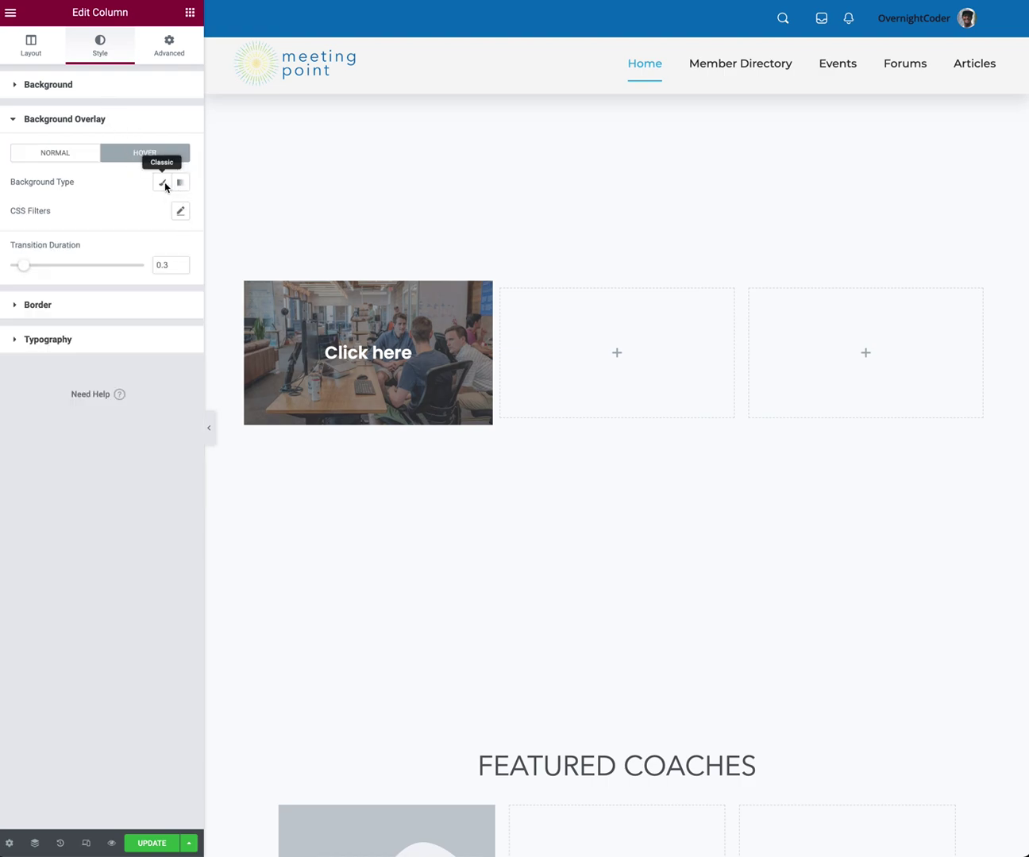
left_click(162, 182)
left_click(181, 212)
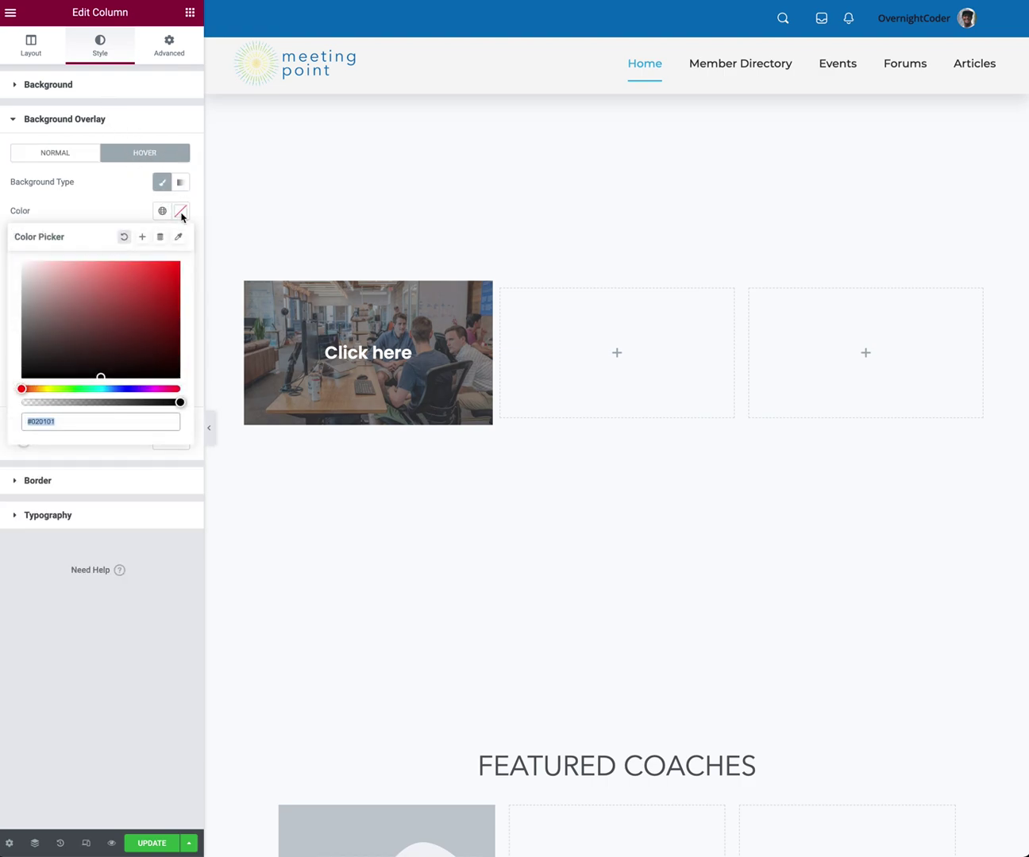
key("ctrl+v")
left_click(138, 221)
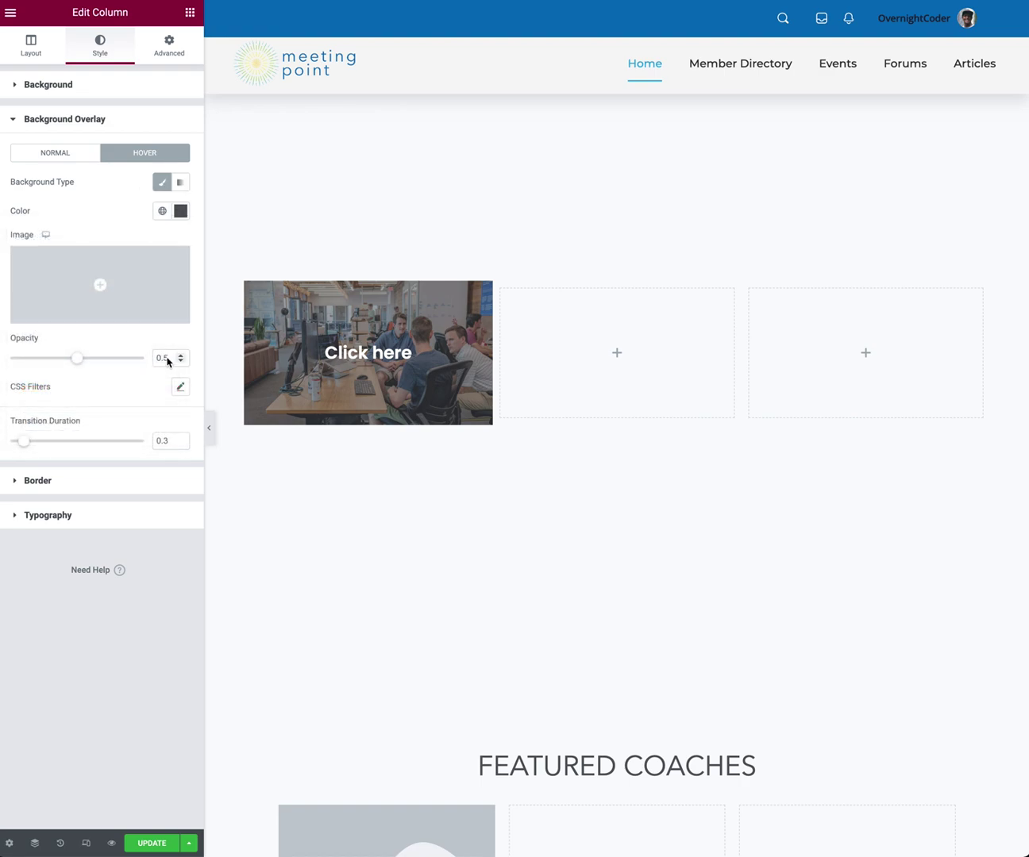
type("3")
Set the column's linked border radius to 9 px.
left_click(77, 480)
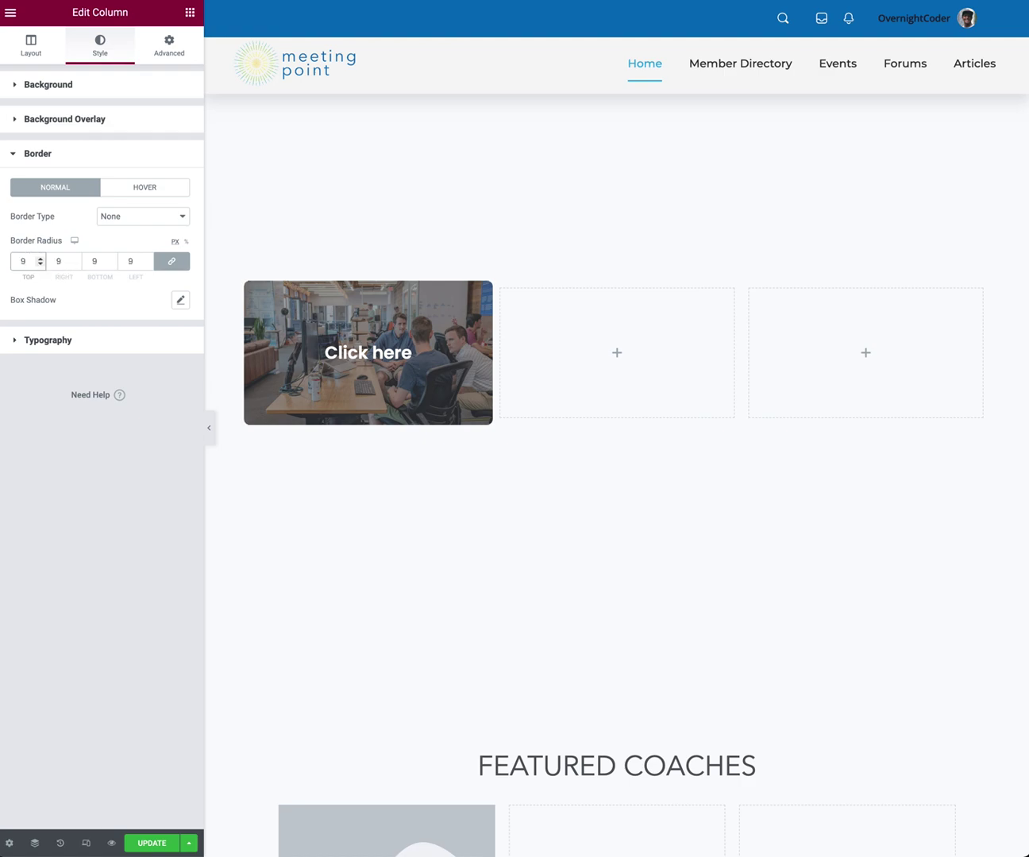
type("9")
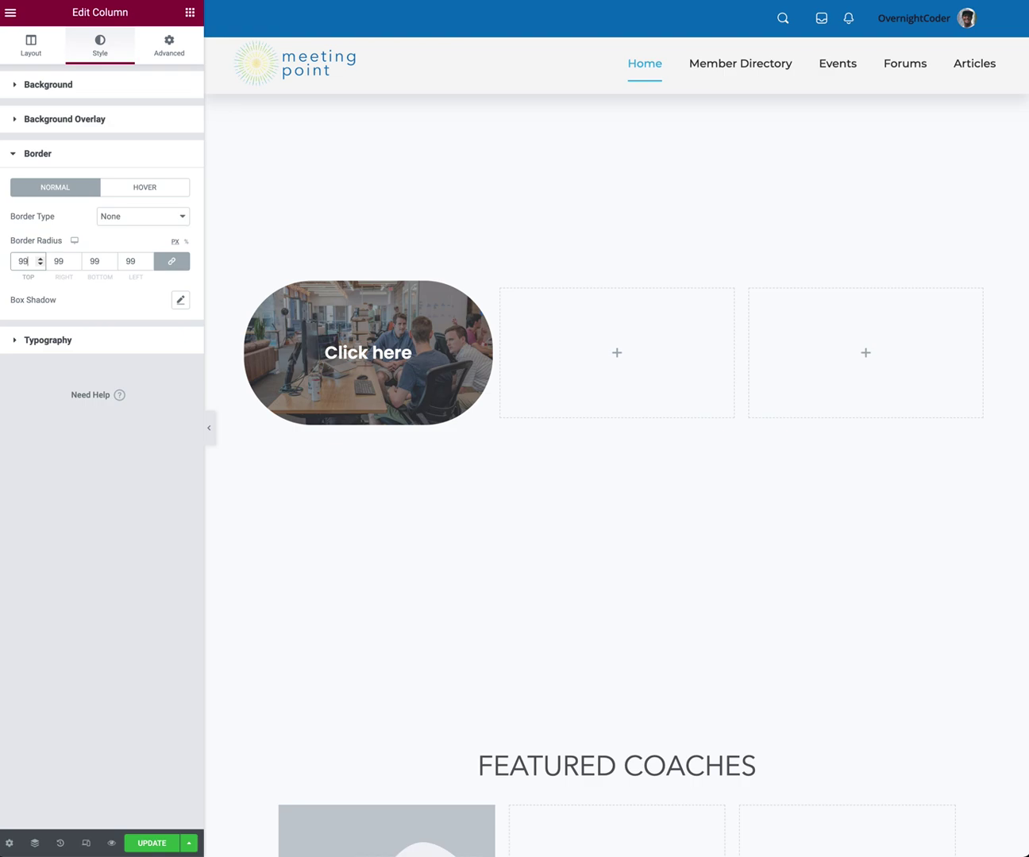
key("BackSpace")
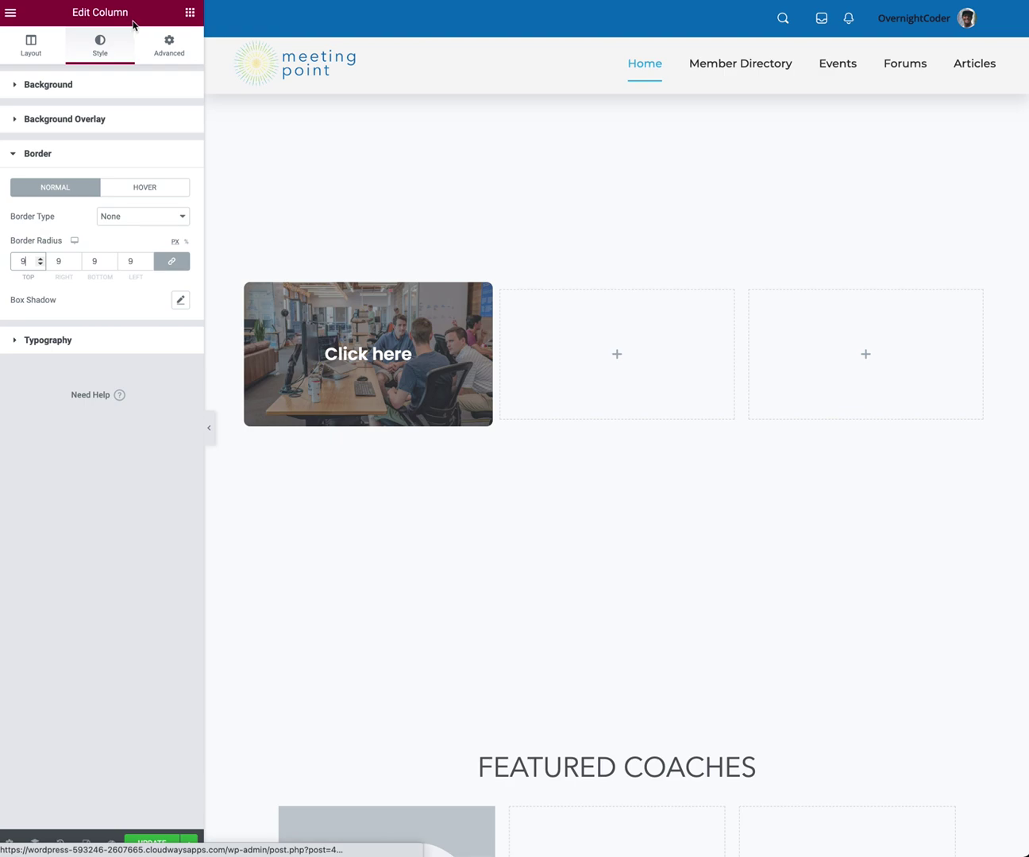
Give the image column a 12 px margin on all sides.
left_click(175, 54)
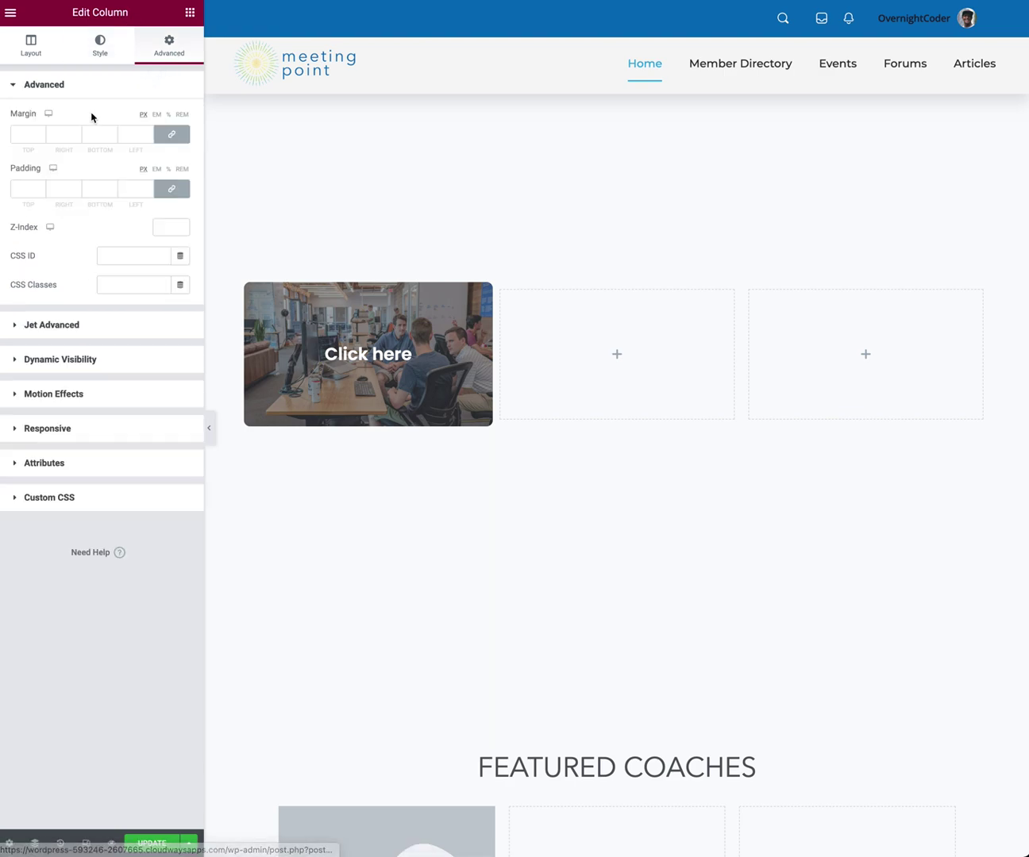
left_click(39, 131)
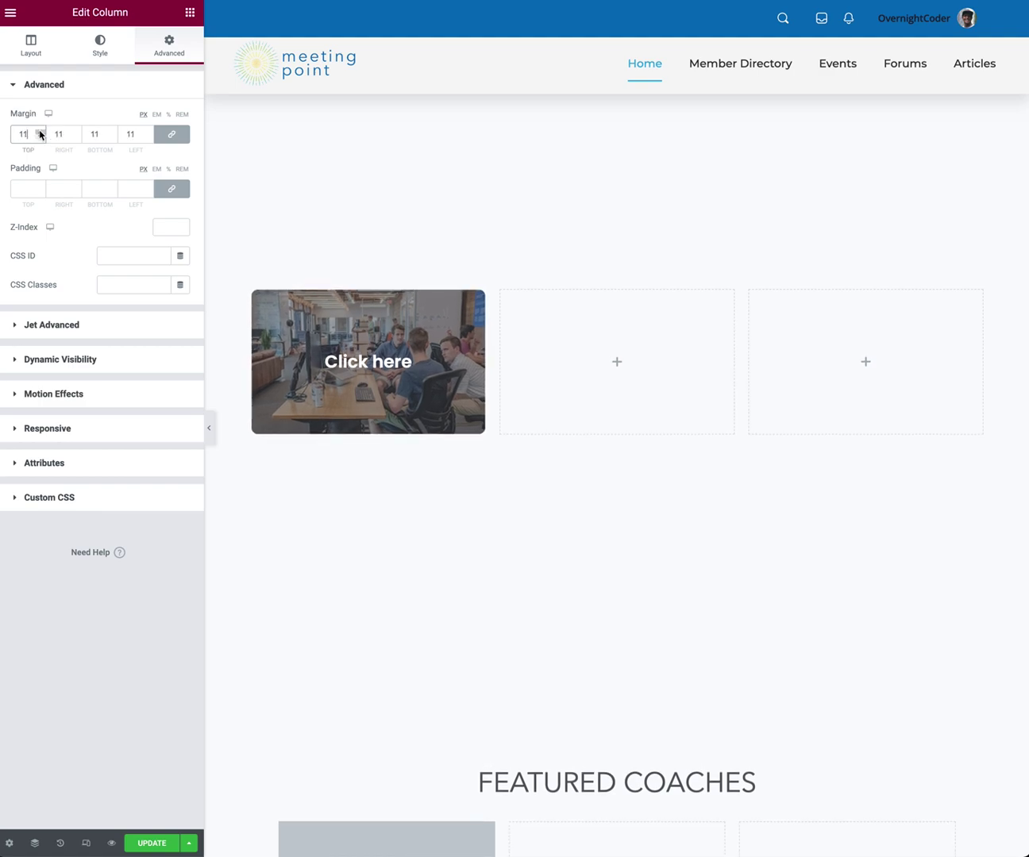
left_click(39, 133)
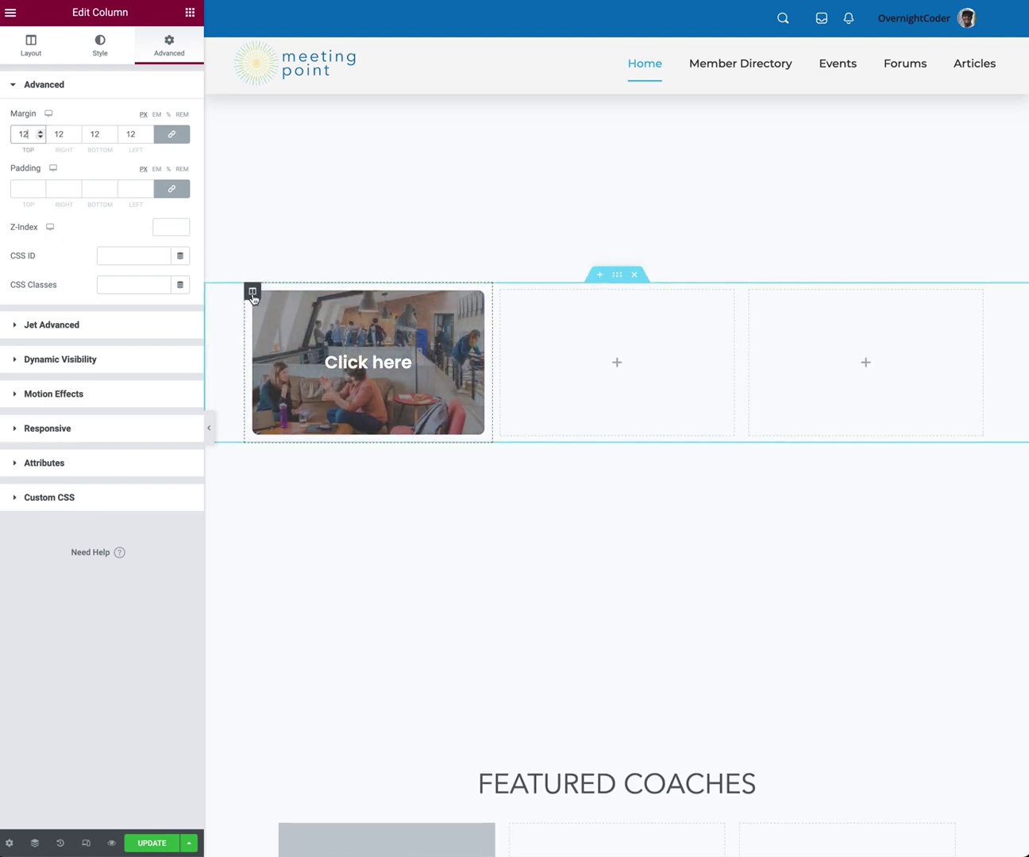
Duplicate the image column twice to make three Click here photo columns in a row.
right_click(253, 293)
left_click(274, 331)
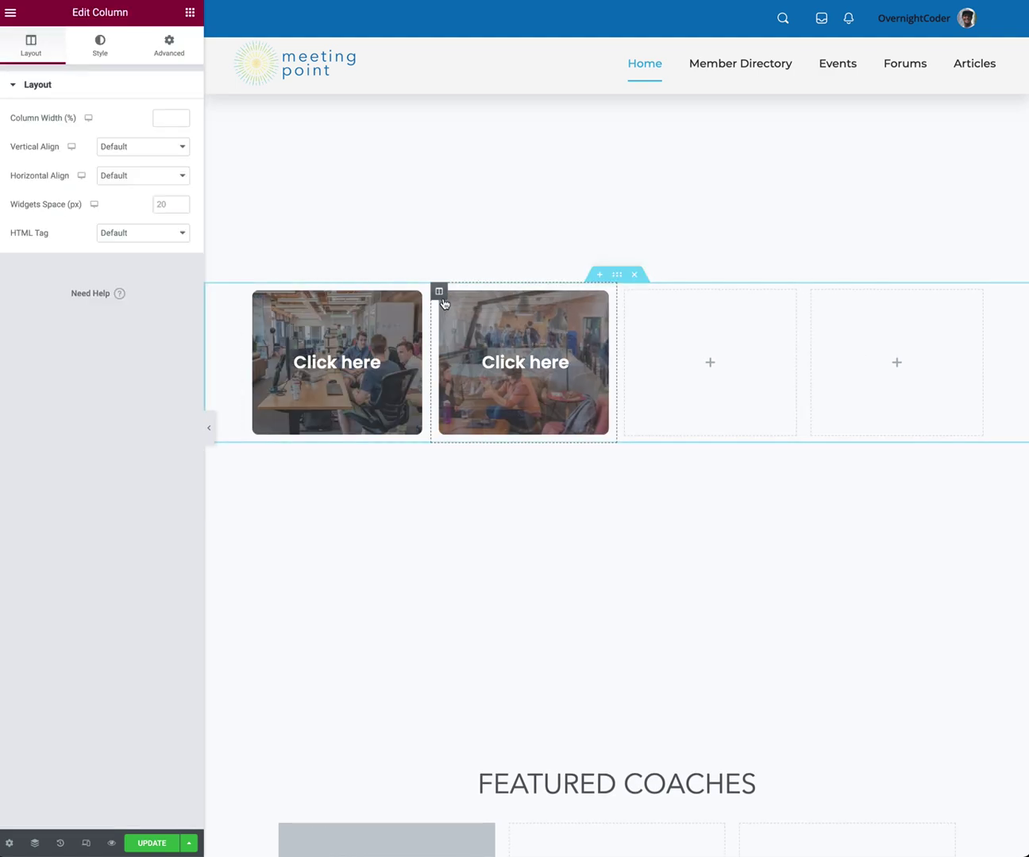
right_click(448, 294)
left_click(477, 325)
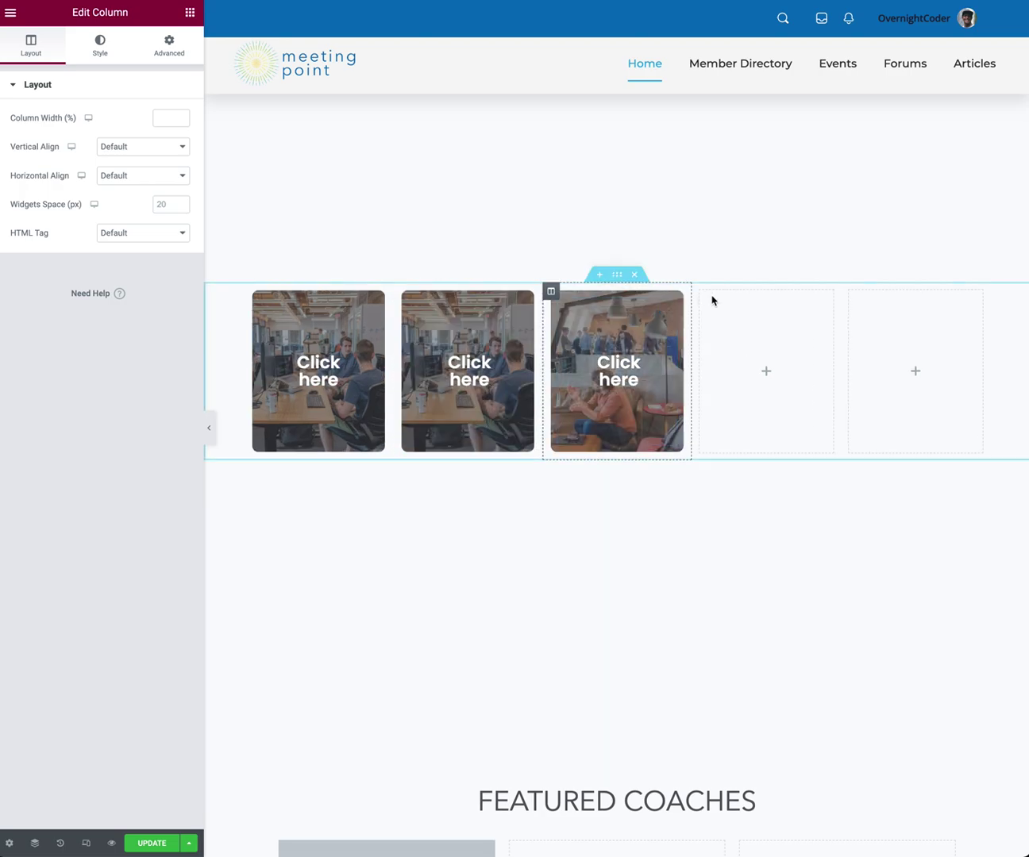
Delete the empty columns to the right of the three photo columns.
right_click(701, 294)
left_click(756, 487)
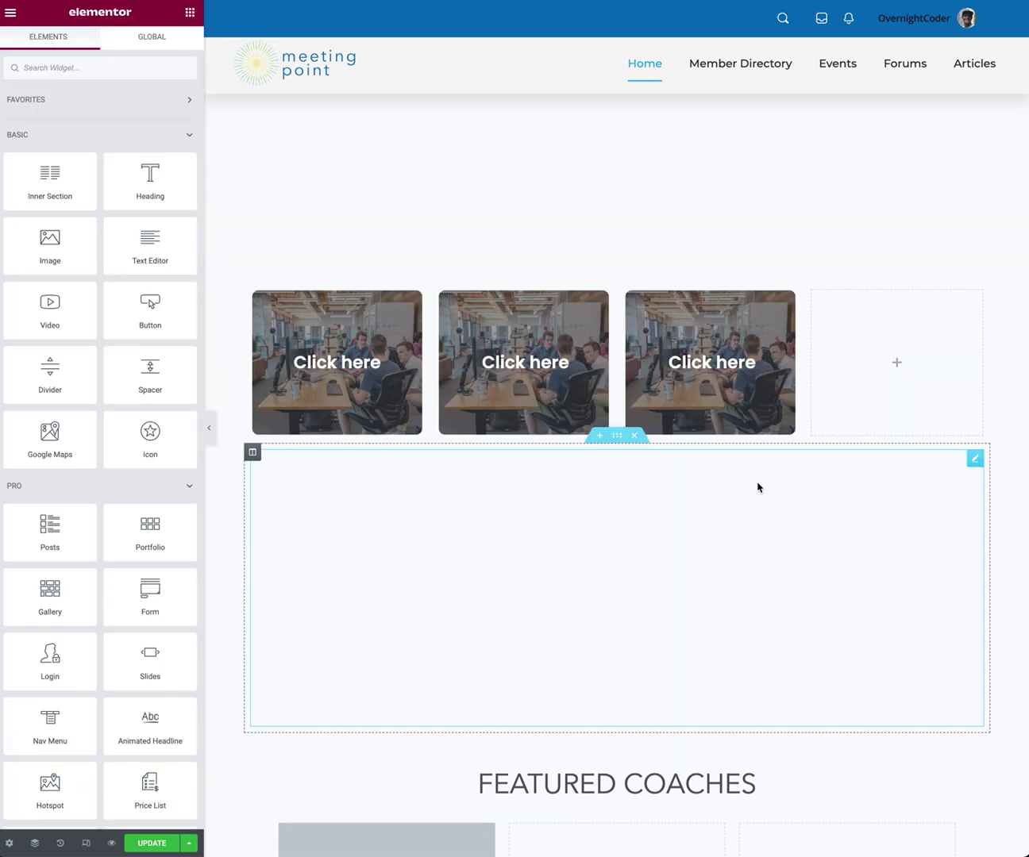
right_click(813, 292)
left_click(907, 491)
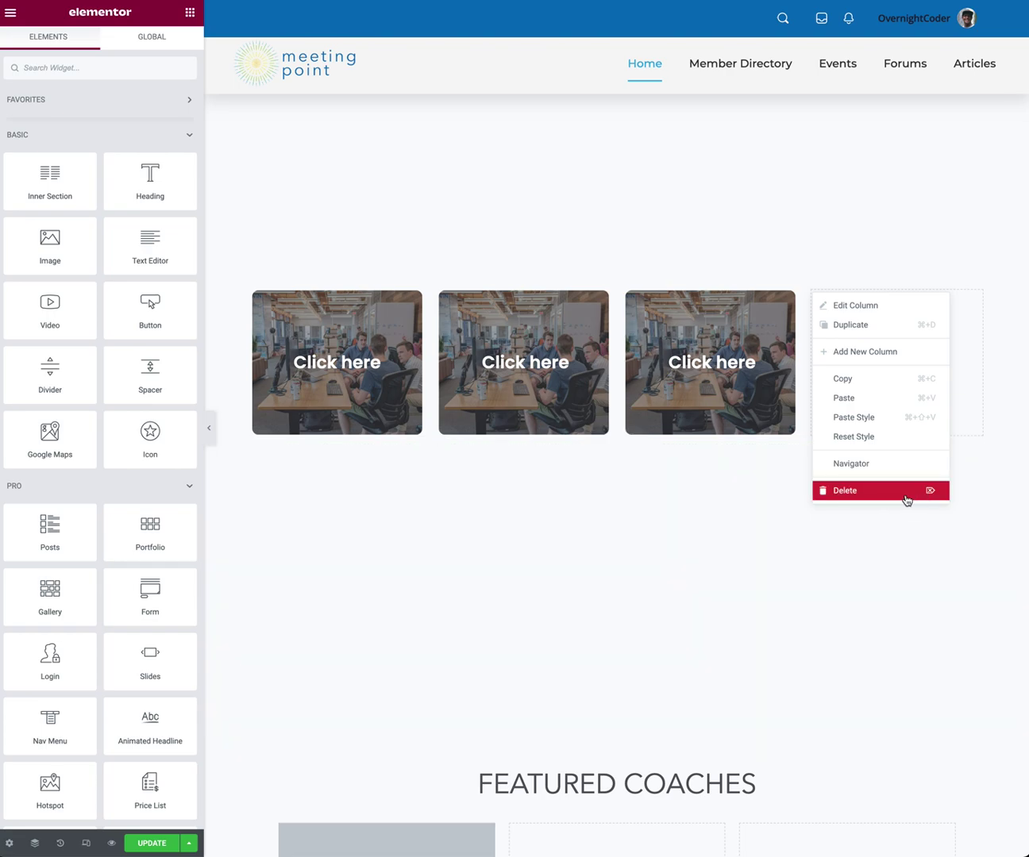
right_click(352, 372)
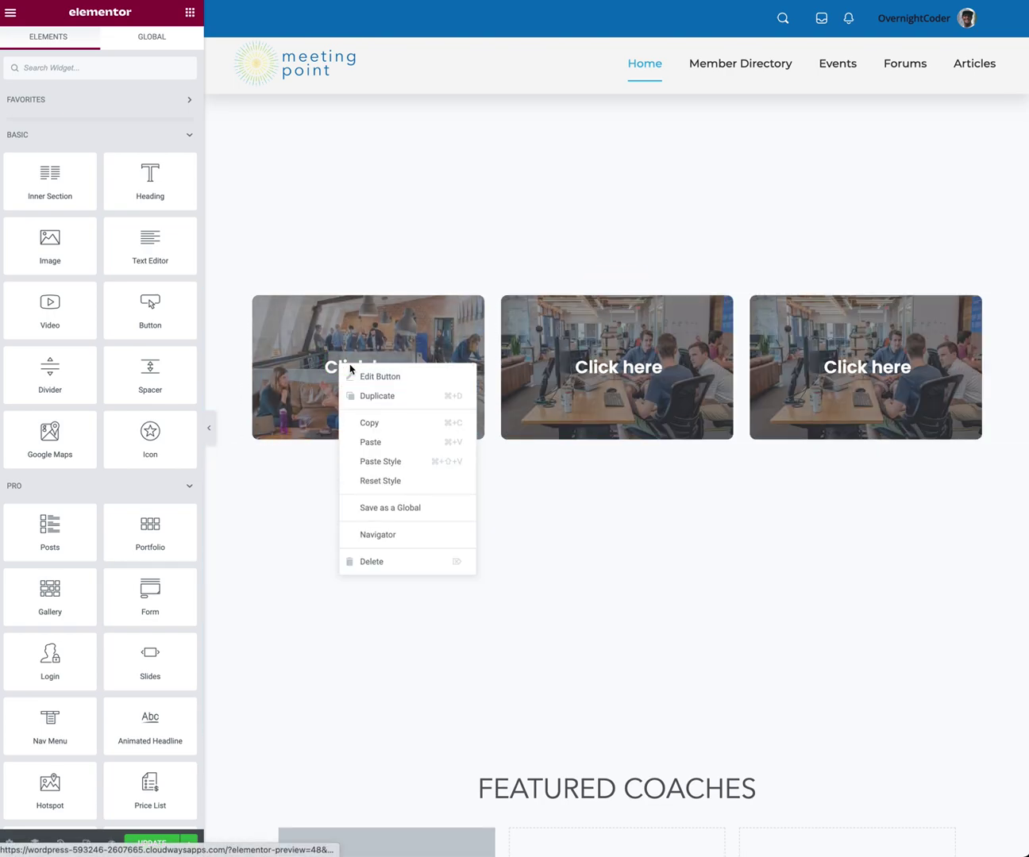
left_click(354, 373)
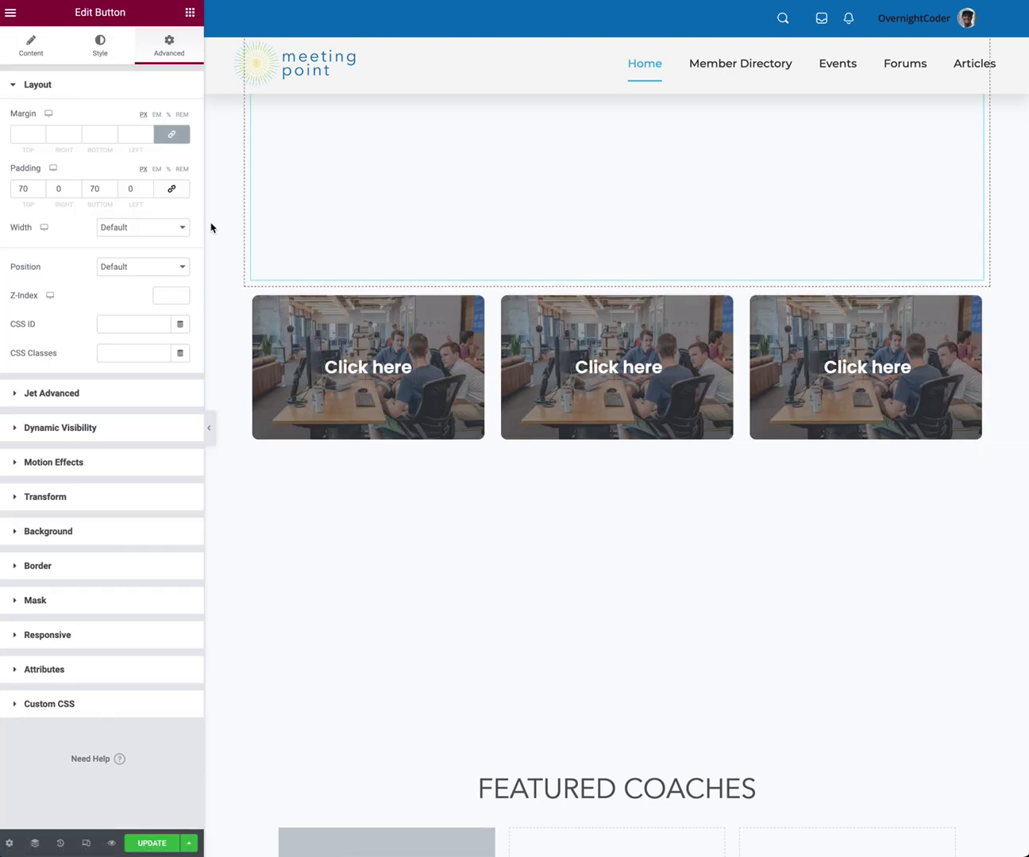
left_click(34, 44)
double_click(43, 193)
type("h")
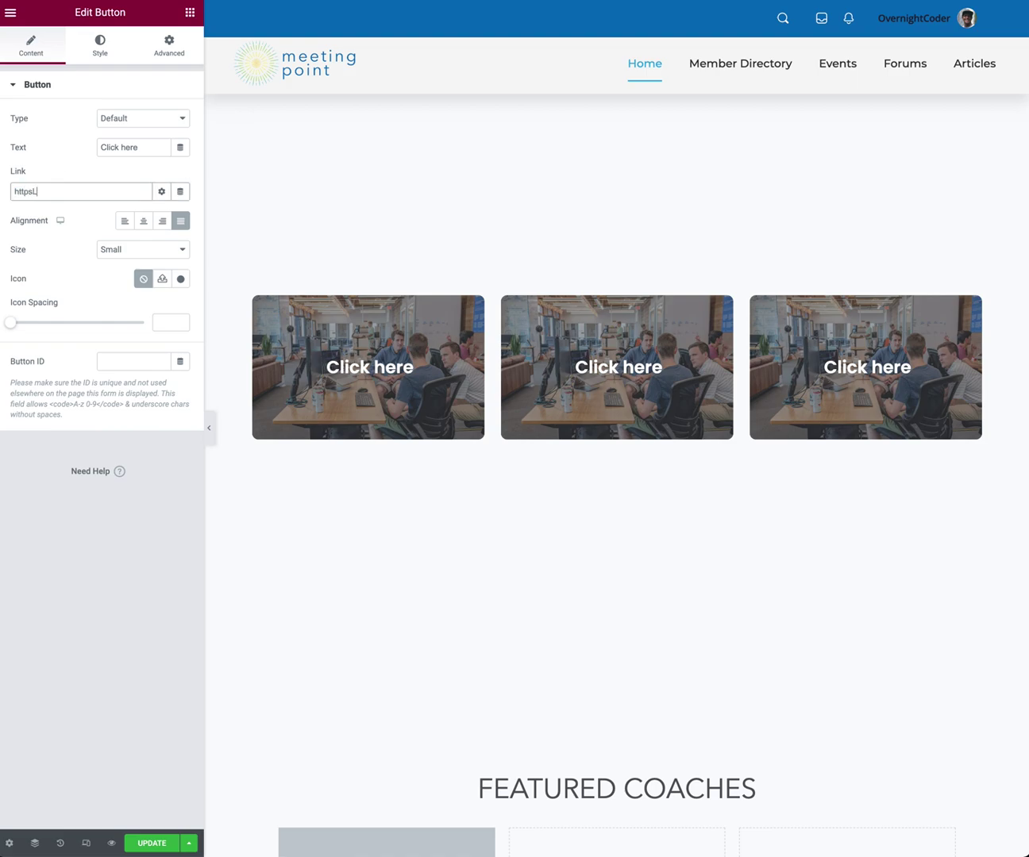
type("ttps://yaho")
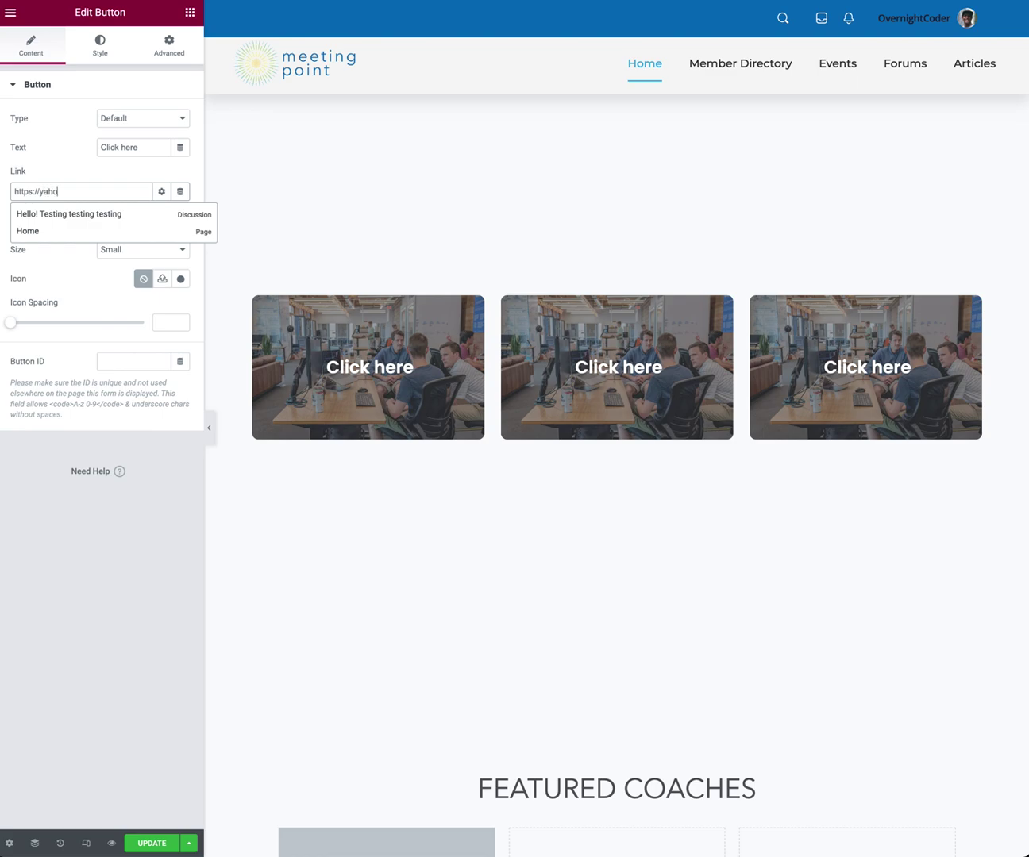
type("o.com")
left_click(178, 191)
left_click(166, 192)
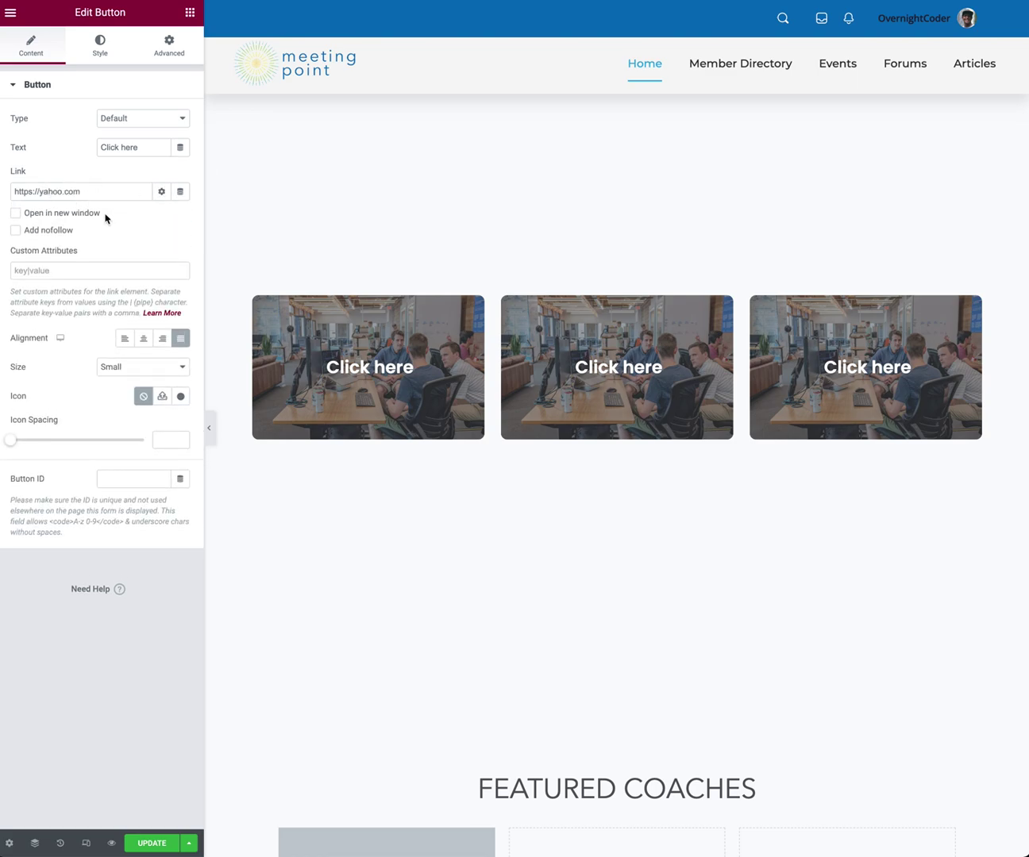
left_click(32, 213)
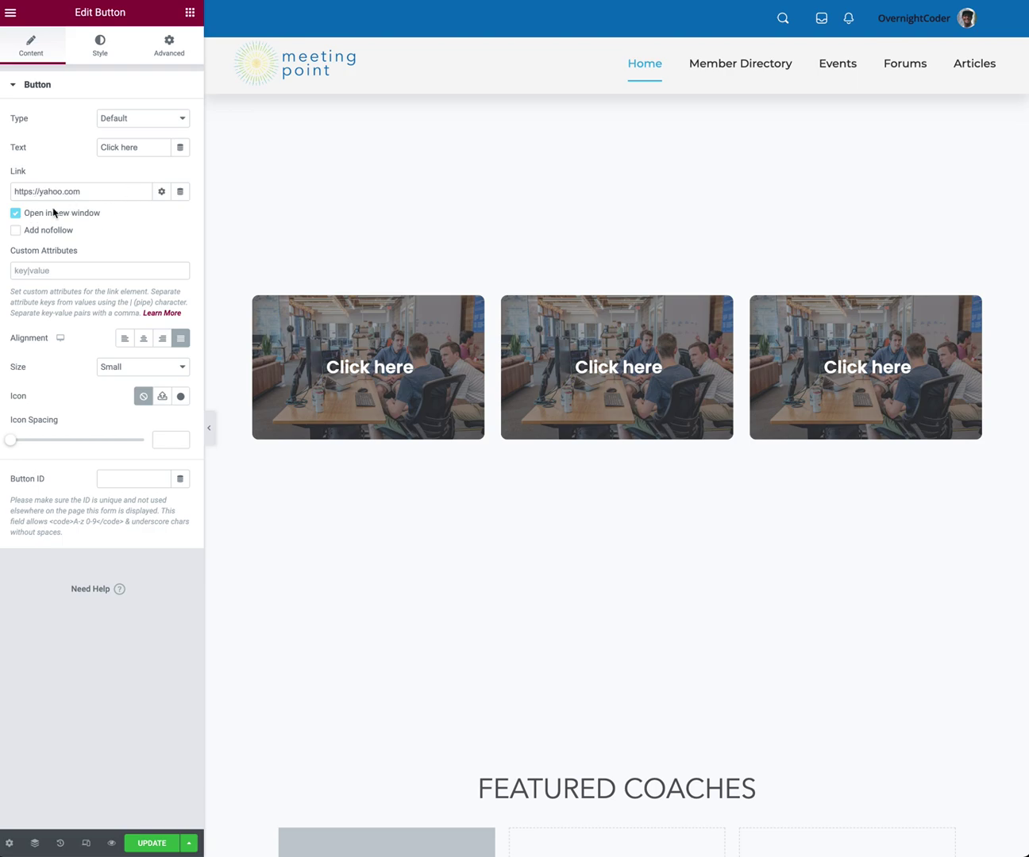